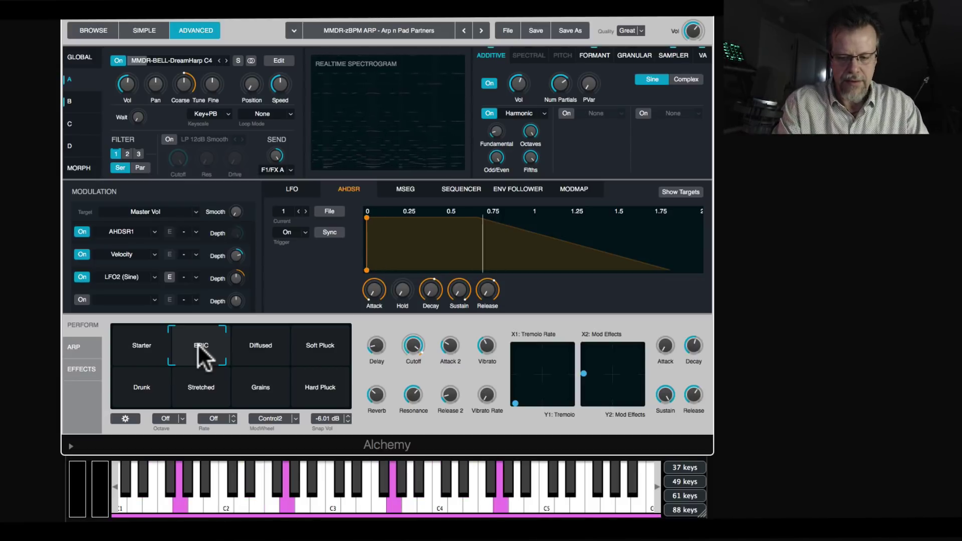
# Move the perform morph to Starter, view the Global overview, then show the browser listing 3555 presets.
pyautogui.moveTo(200, 359); pyautogui.dragTo(134, 315)
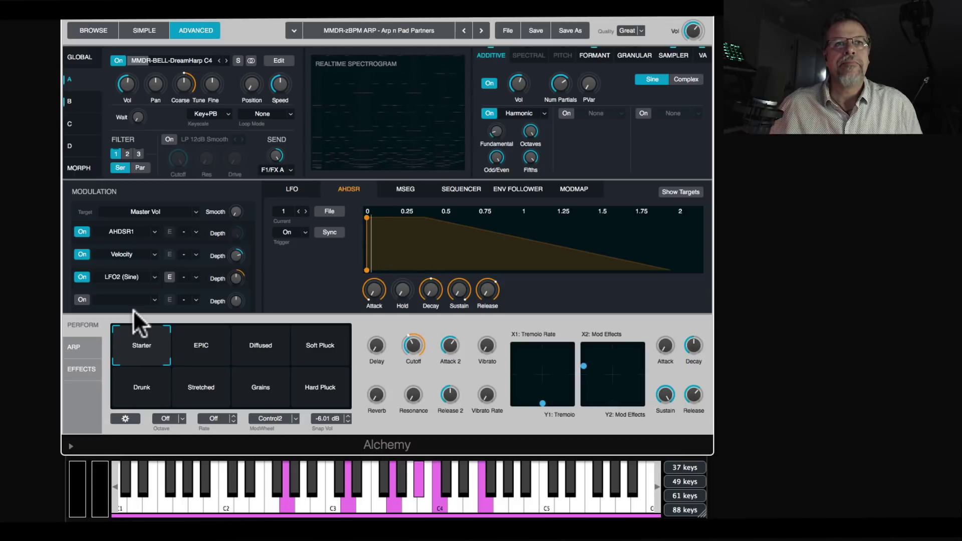
pyautogui.click(82, 58)
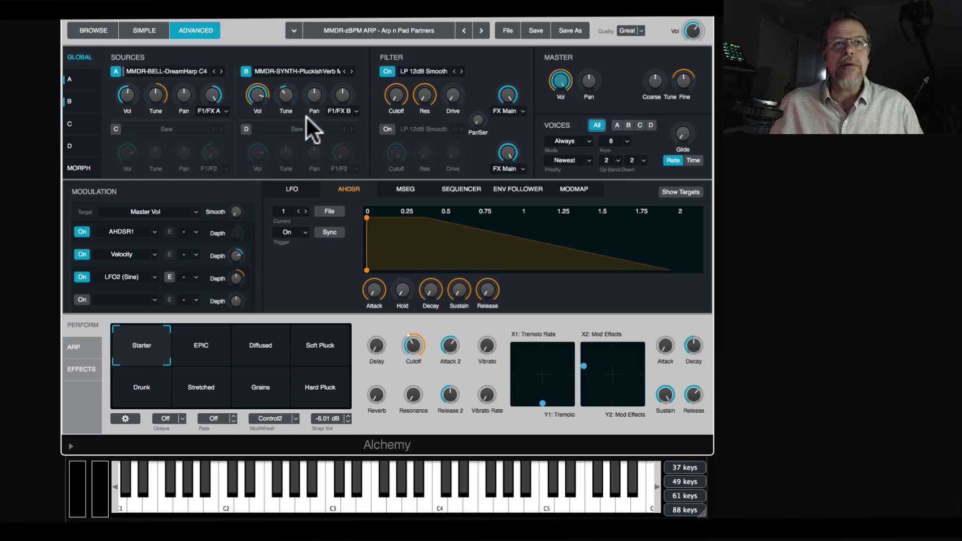
pyautogui.click(97, 28)
pyautogui.click(149, 31)
pyautogui.click(194, 29)
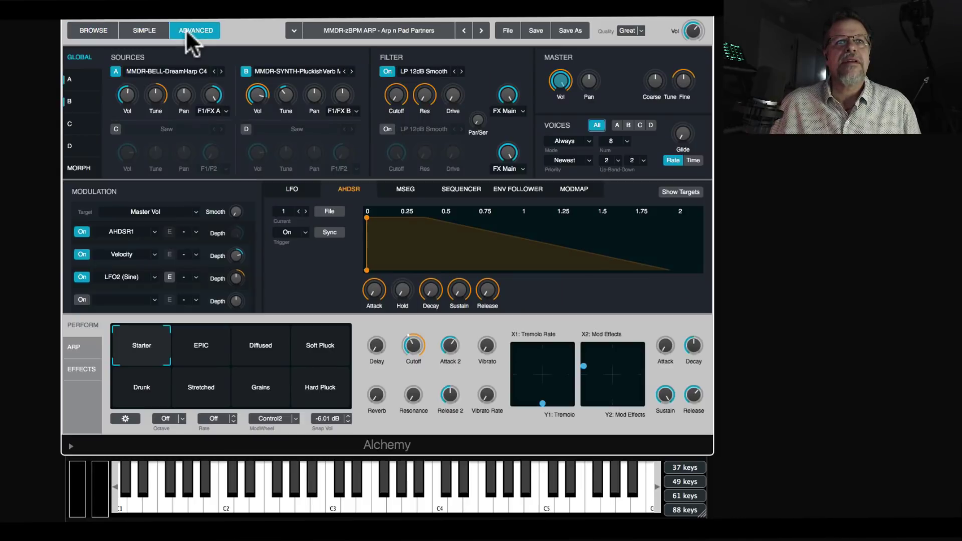
pyautogui.click(95, 29)
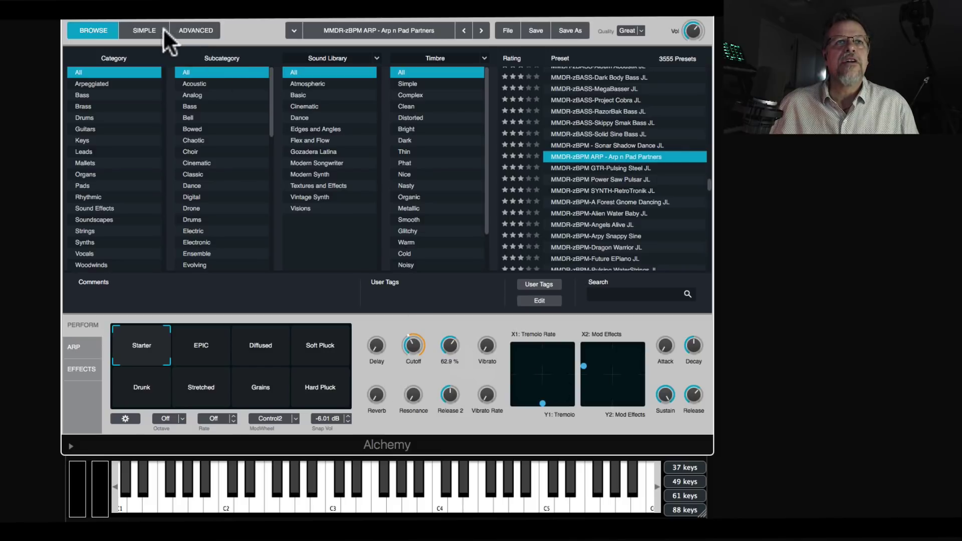
pyautogui.click(145, 31)
pyautogui.click(200, 30)
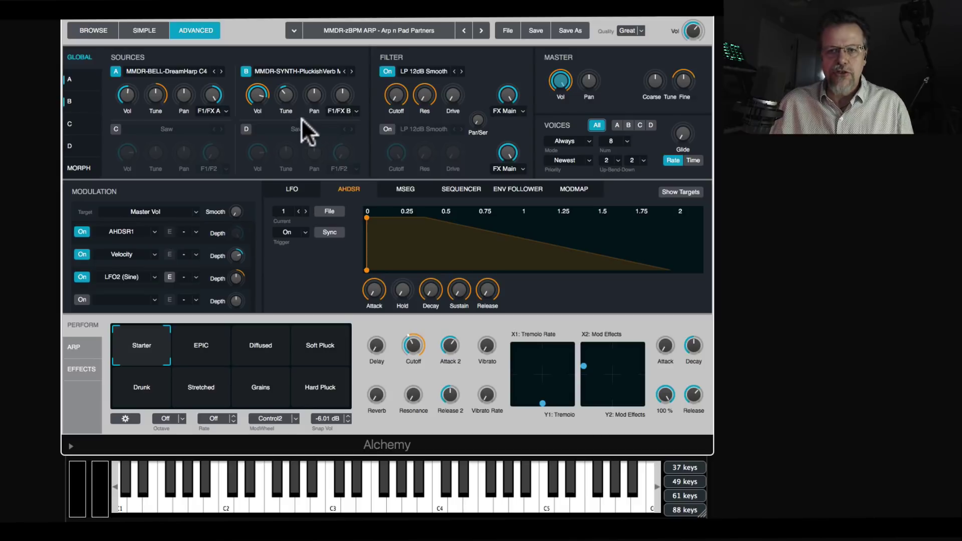
pyautogui.click(363, 30)
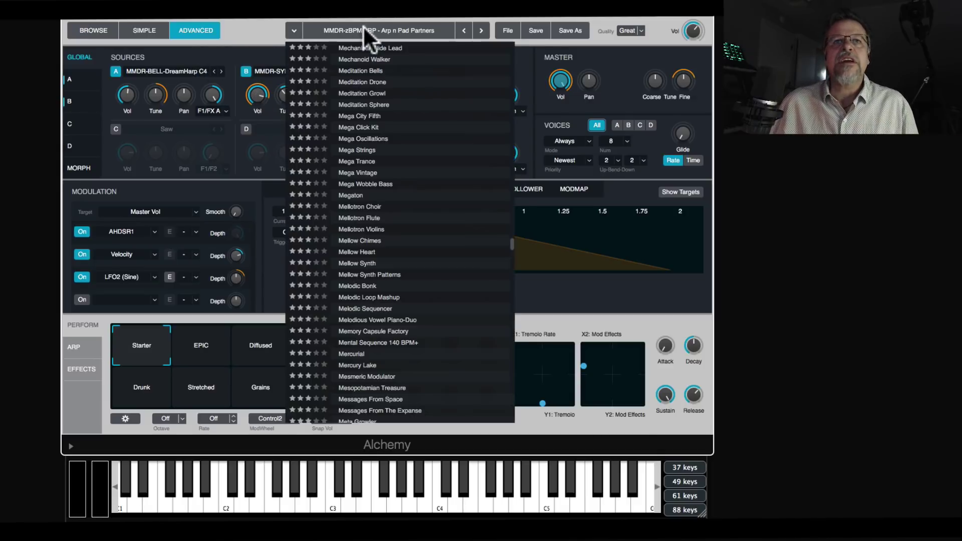
pyautogui.scroll(-15, 389, 274)
pyautogui.scroll(10, 384, 270)
pyautogui.scroll(6, 384, 270)
pyautogui.scroll(-4, 377, 266)
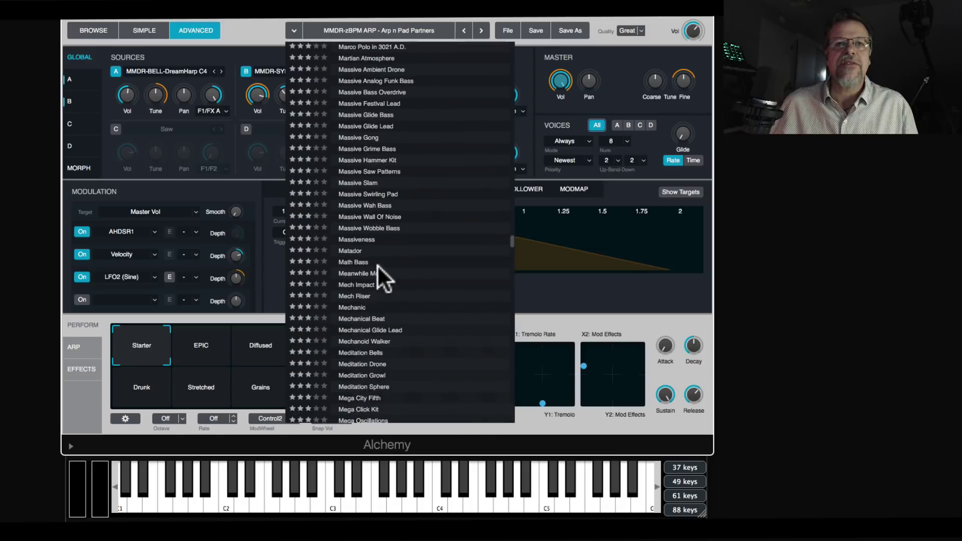
pyautogui.scroll(-3, 376, 270)
pyautogui.click(533, 231)
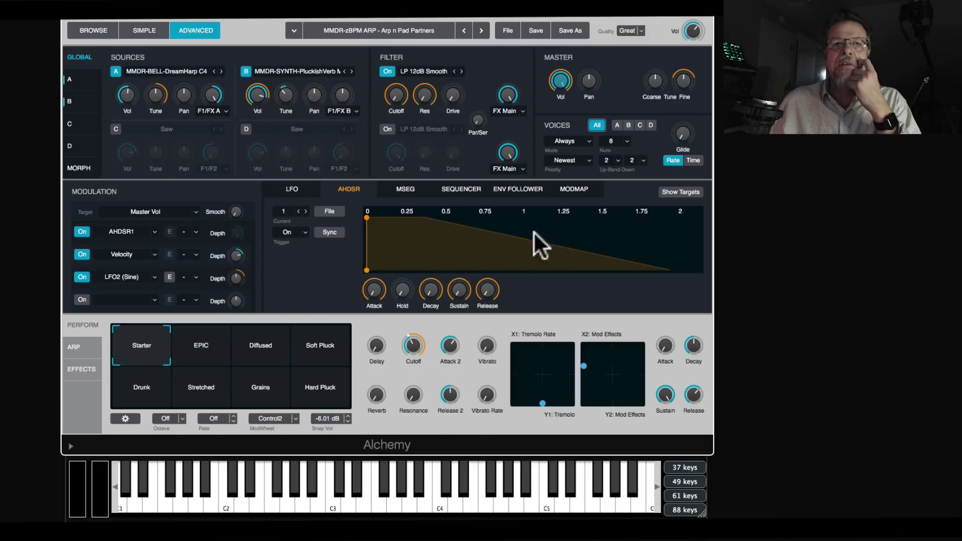
pyautogui.click(94, 29)
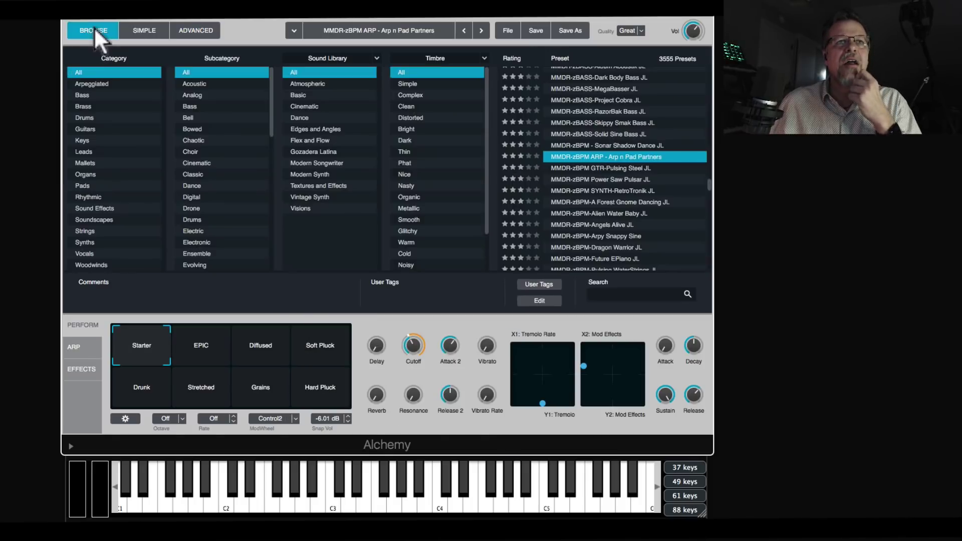
# Filter presets to Soundscapes and try Articulation, then Sound Designer, in the third browser column.
pyautogui.click(99, 219)
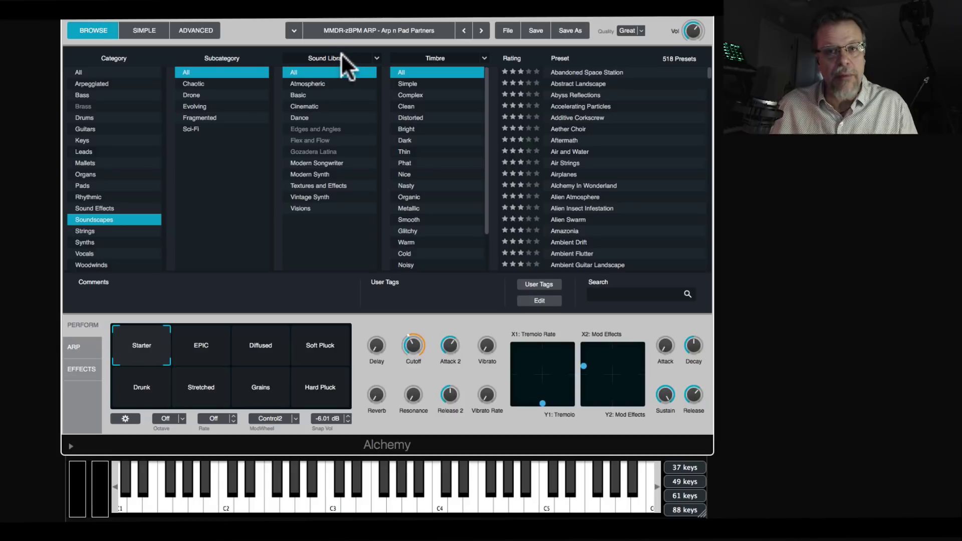
pyautogui.click(375, 57)
pyautogui.click(342, 73)
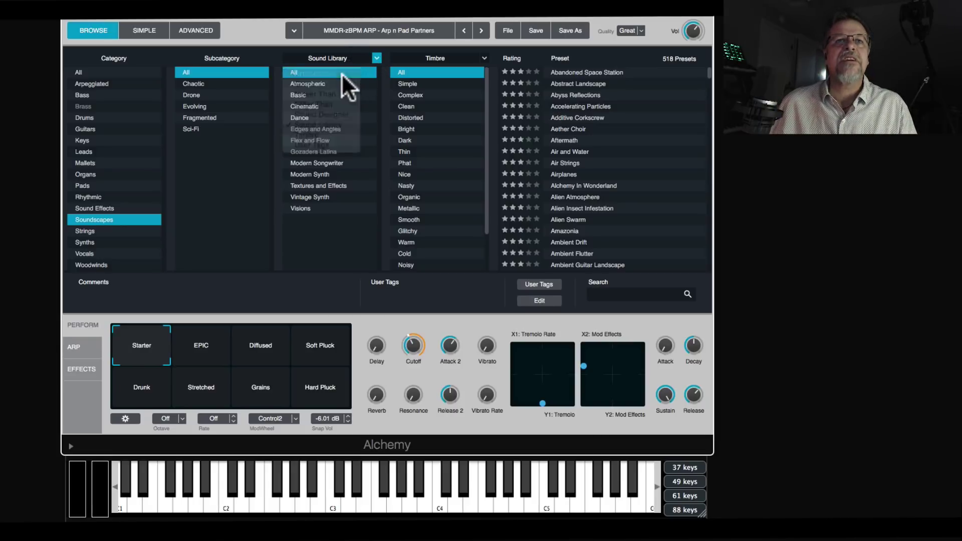
pyautogui.click(375, 58)
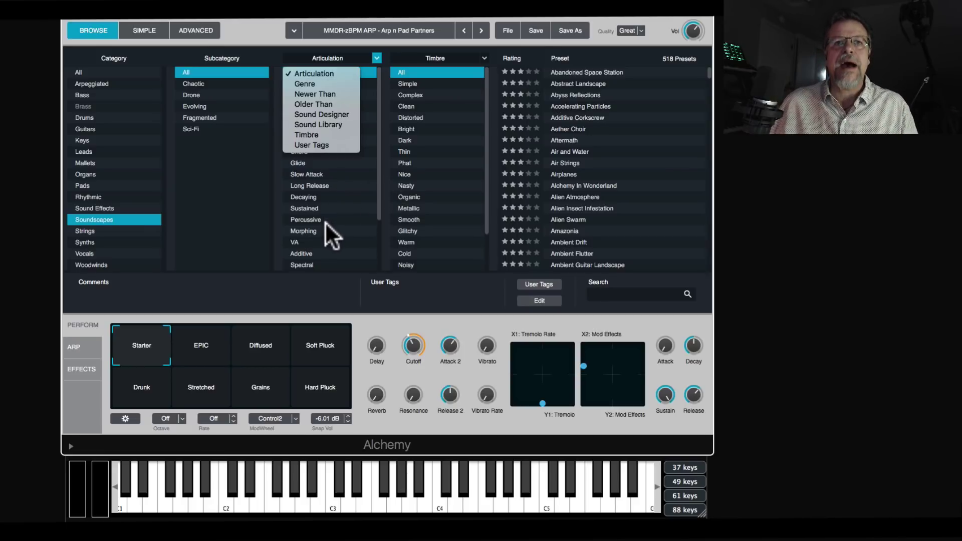
pyautogui.click(329, 73)
pyautogui.click(341, 54)
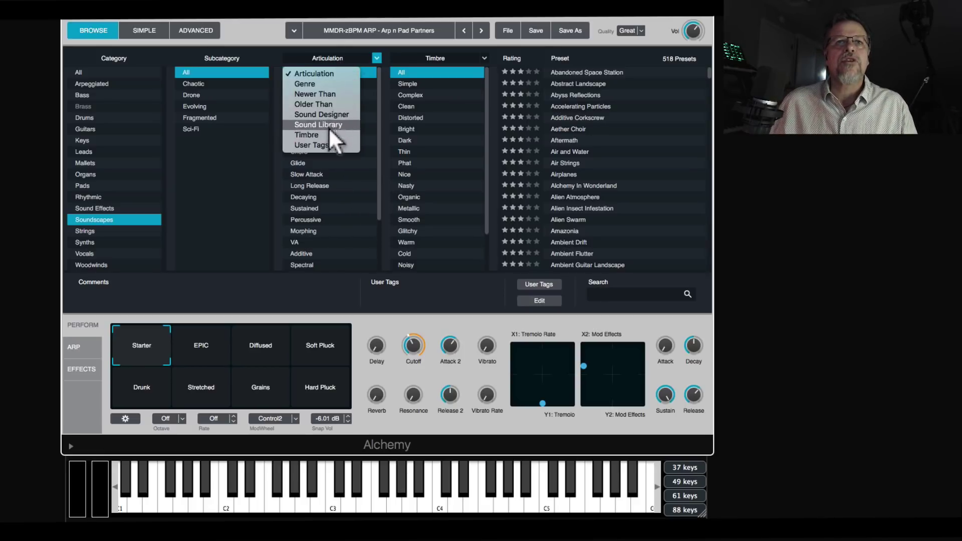
pyautogui.click(326, 114)
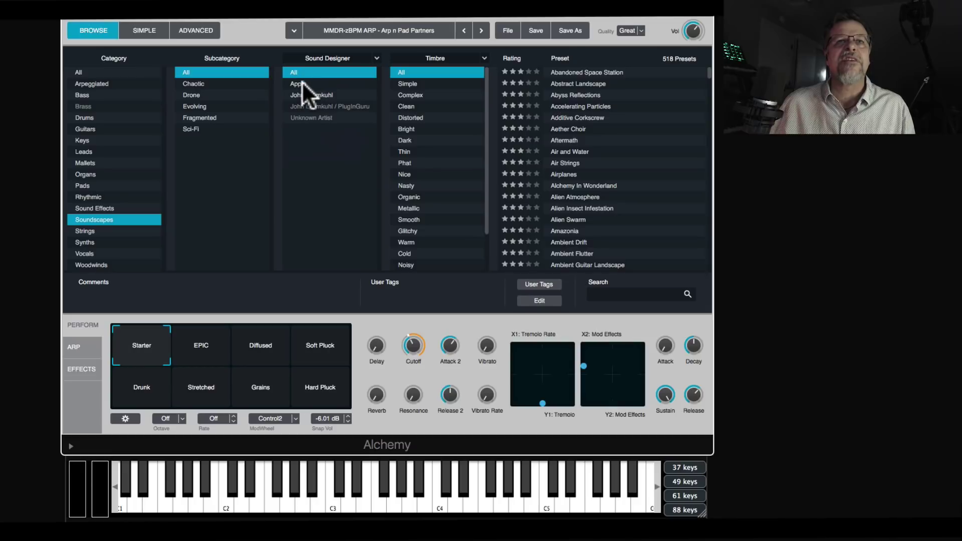
# Set the third column back to Sound Library, pick Visions (55 presets), and load Breathless.
pyautogui.click(335, 57)
pyautogui.click(328, 122)
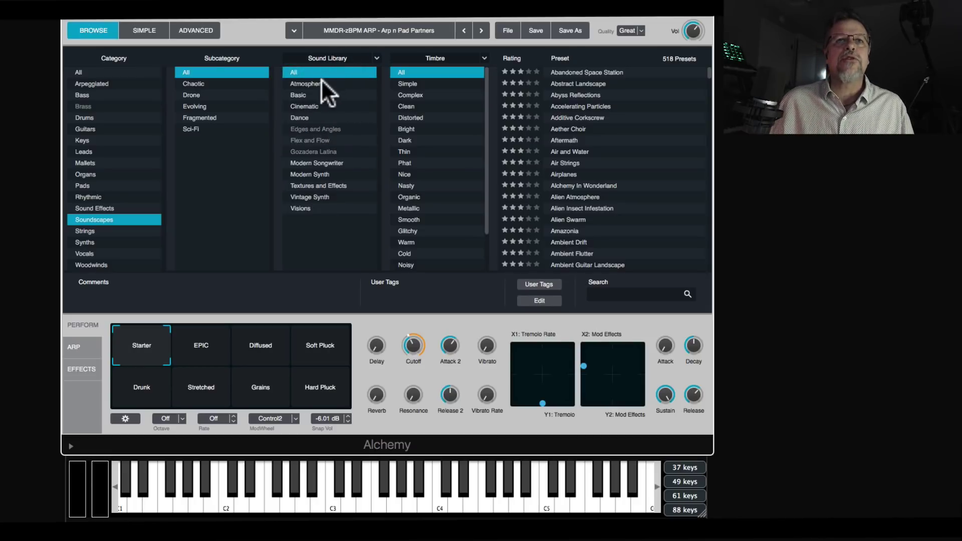
pyautogui.click(300, 208)
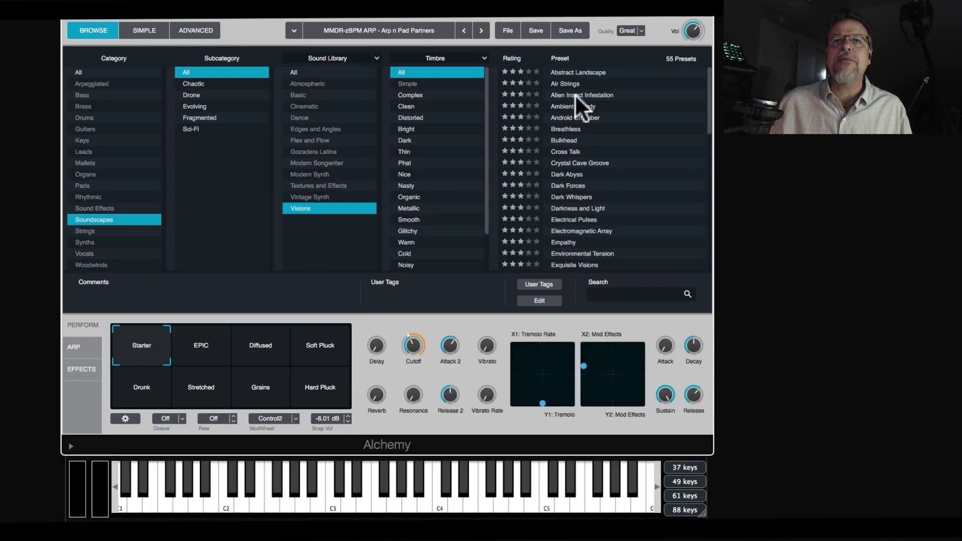
pyautogui.click(573, 128)
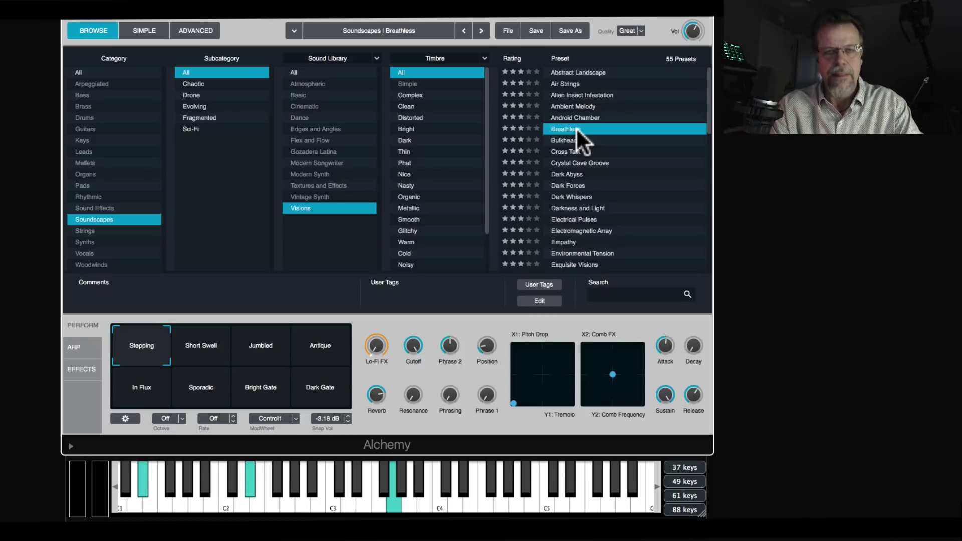
# Show Breathless in the Advanced view and audition source A alone, then source B.
pyautogui.click(196, 31)
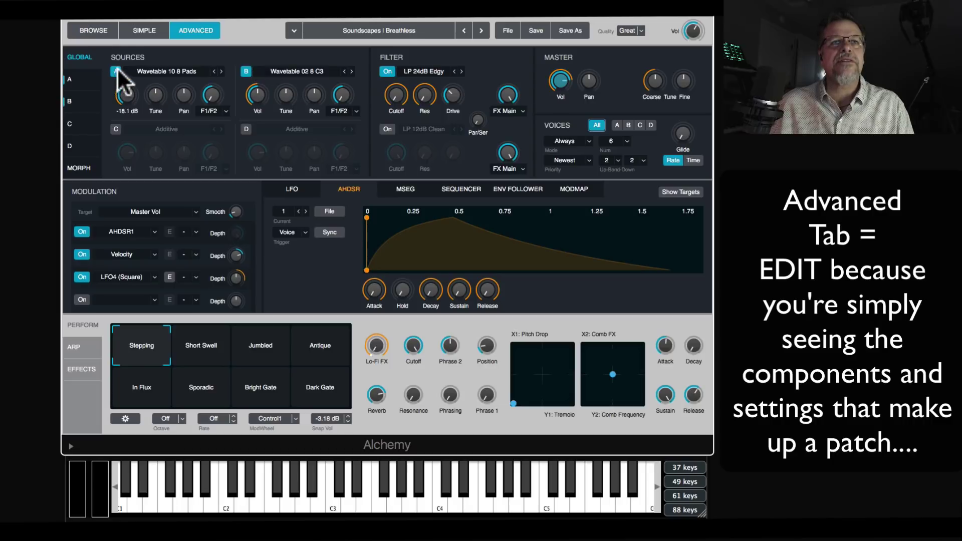
pyautogui.moveTo(253, 93)
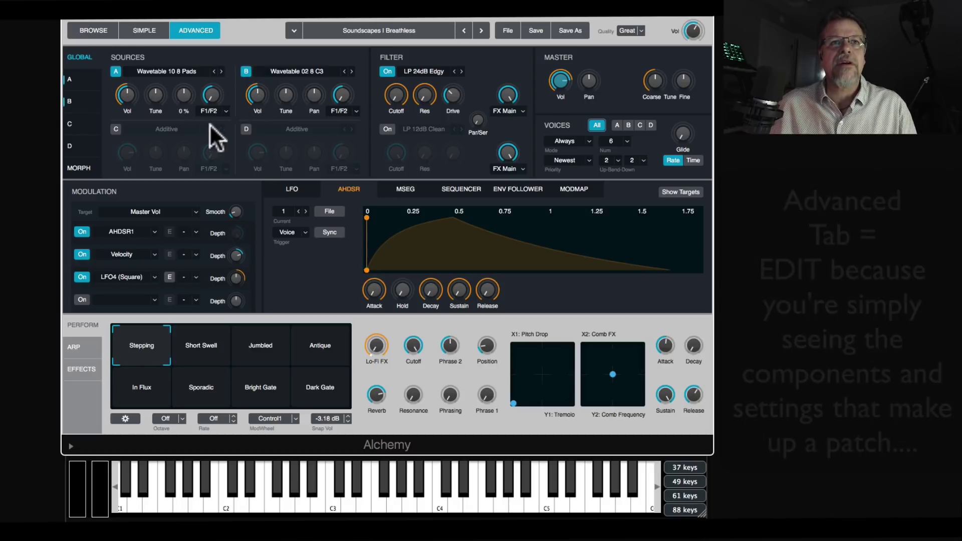
pyautogui.moveTo(133, 76)
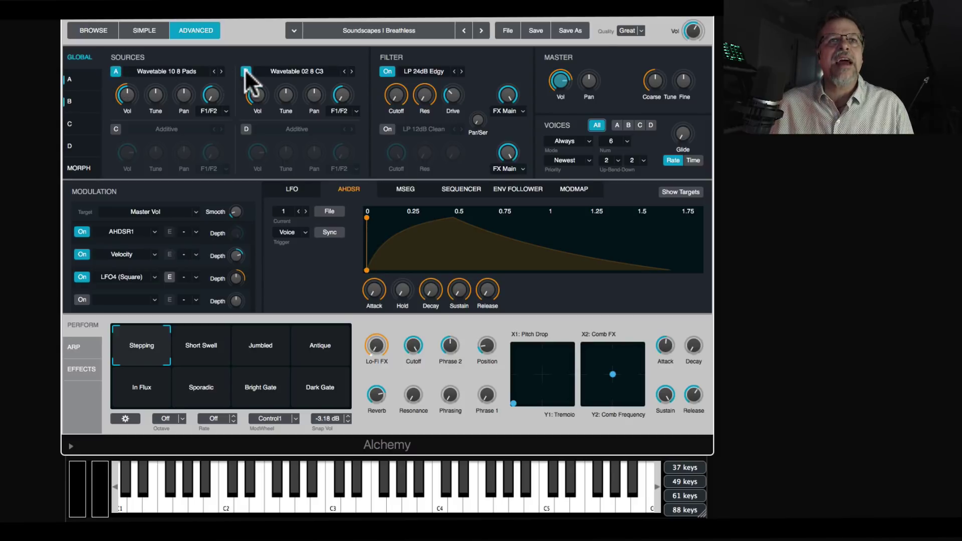
pyautogui.click(116, 72)
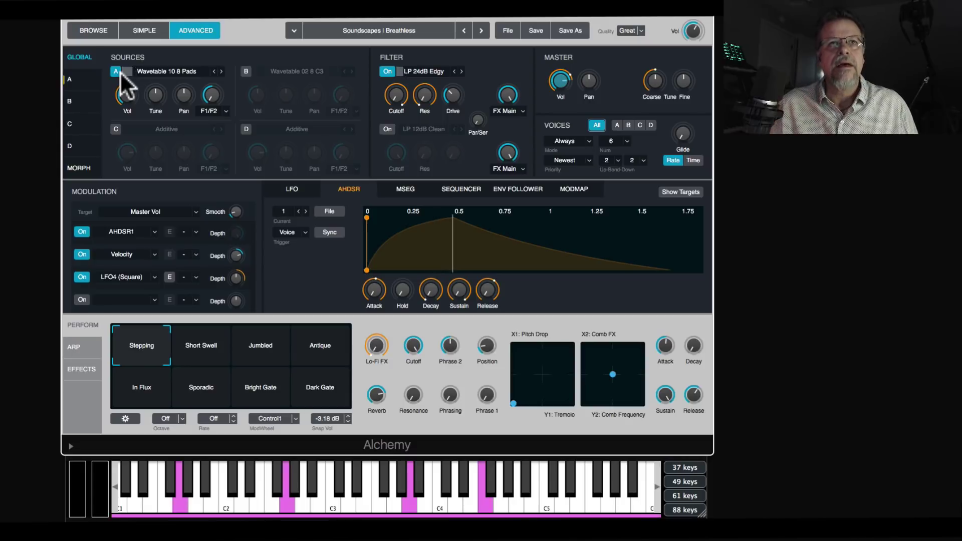
pyautogui.click(246, 71)
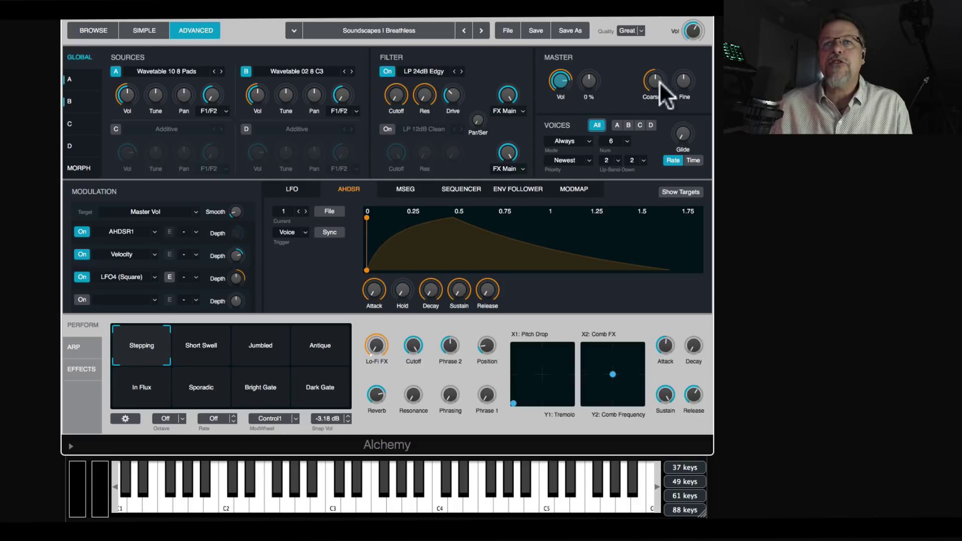
# Keep the voice count at 6 and open source B's Wavetable 02 8 C3 granular editor.
pyautogui.click(625, 141)
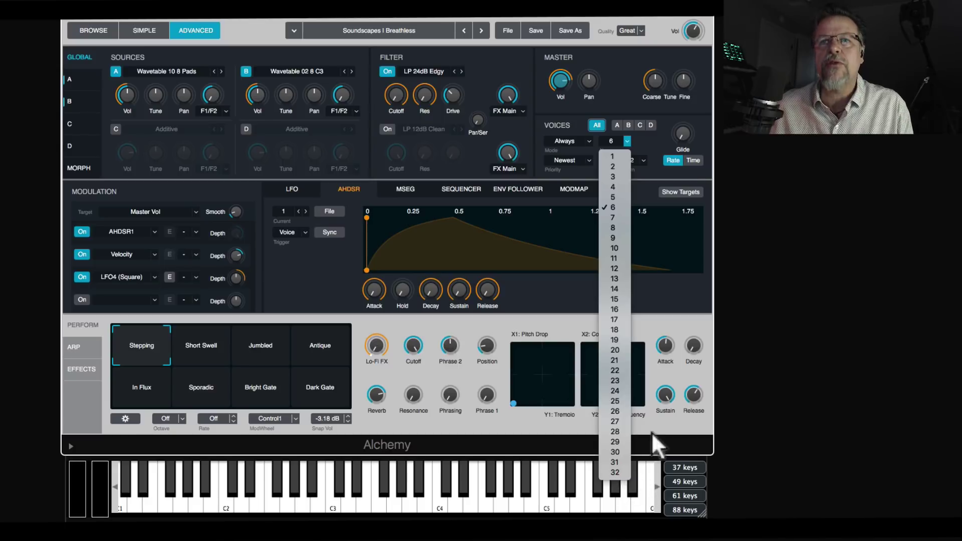
pyautogui.click(666, 147)
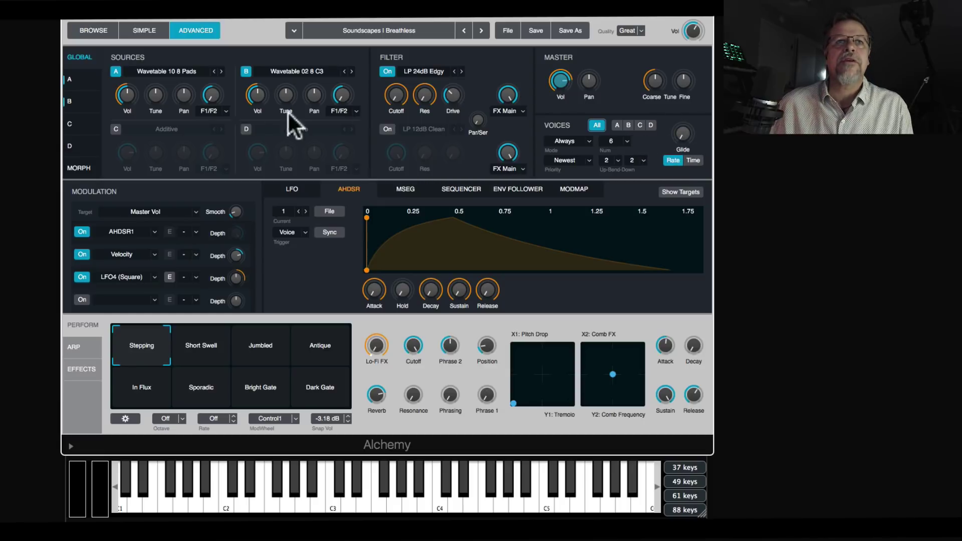
pyautogui.click(73, 79)
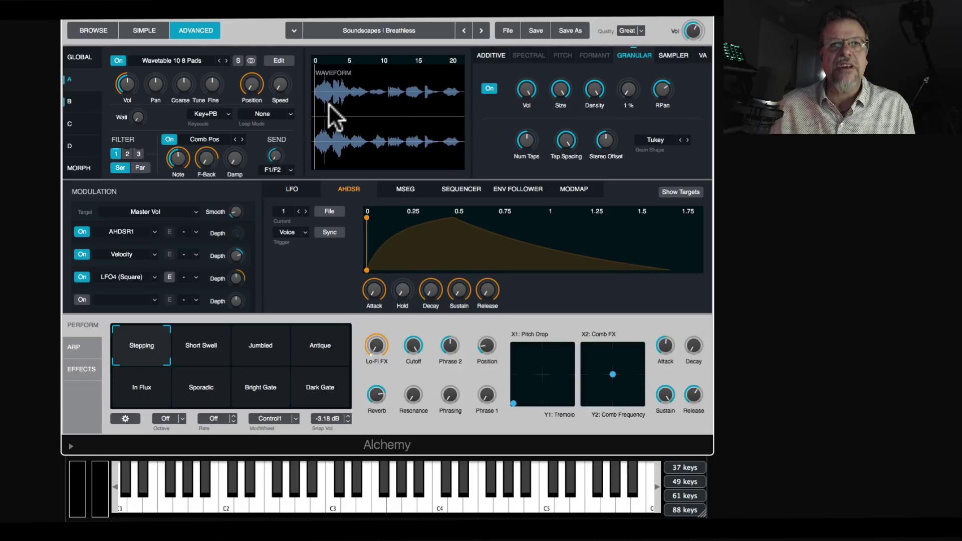
# In source A, turn on the VA oscillator with 11 voices and switch Additive off.
pyautogui.click(73, 124)
pyautogui.click(77, 83)
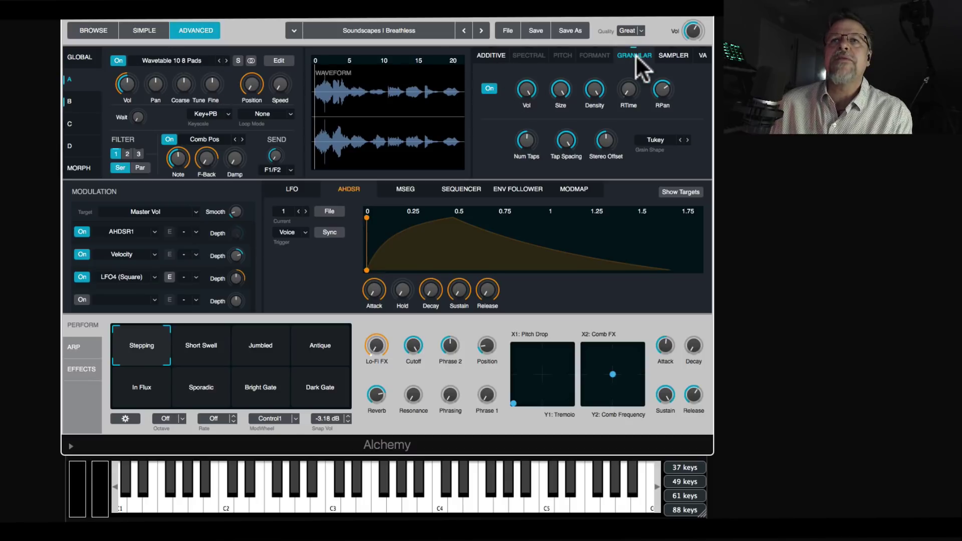
pyautogui.click(489, 53)
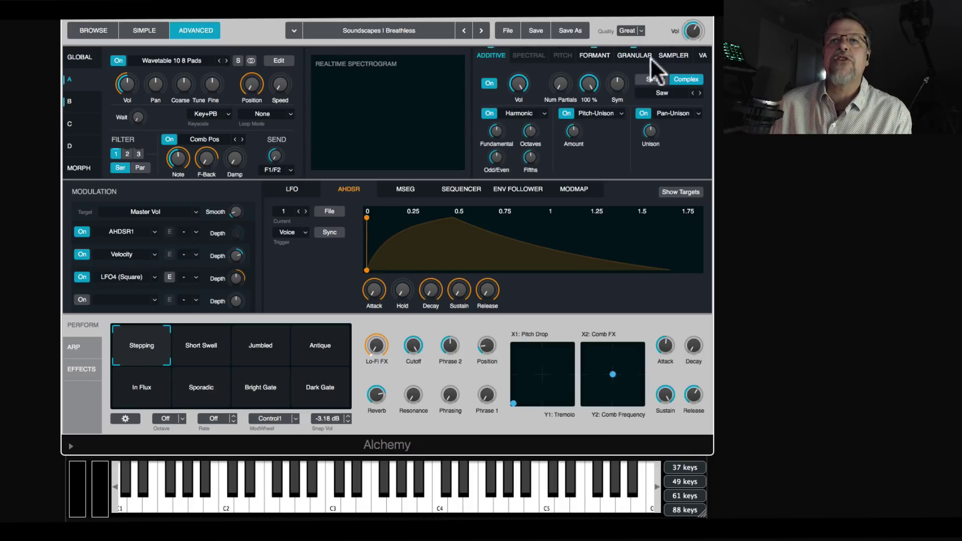
pyautogui.click(695, 53)
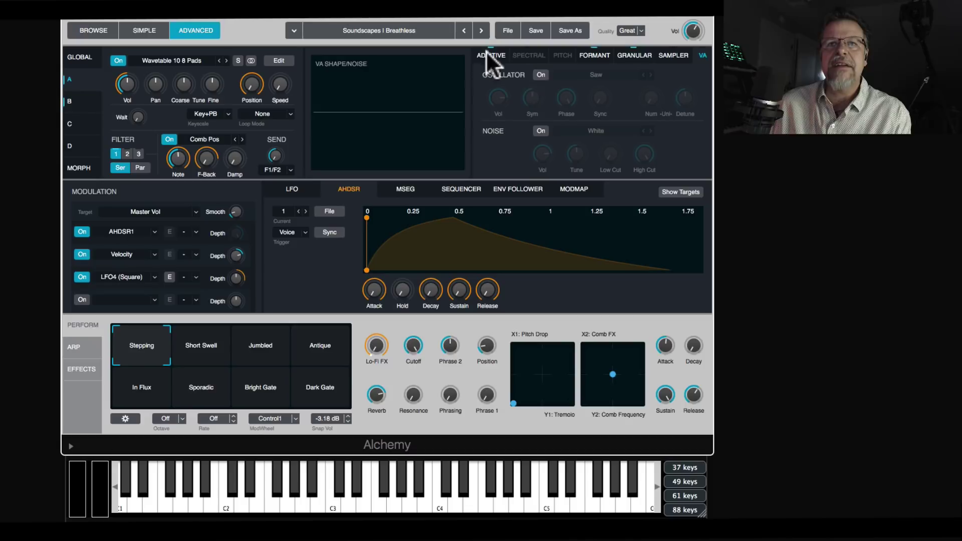
pyautogui.click(540, 74)
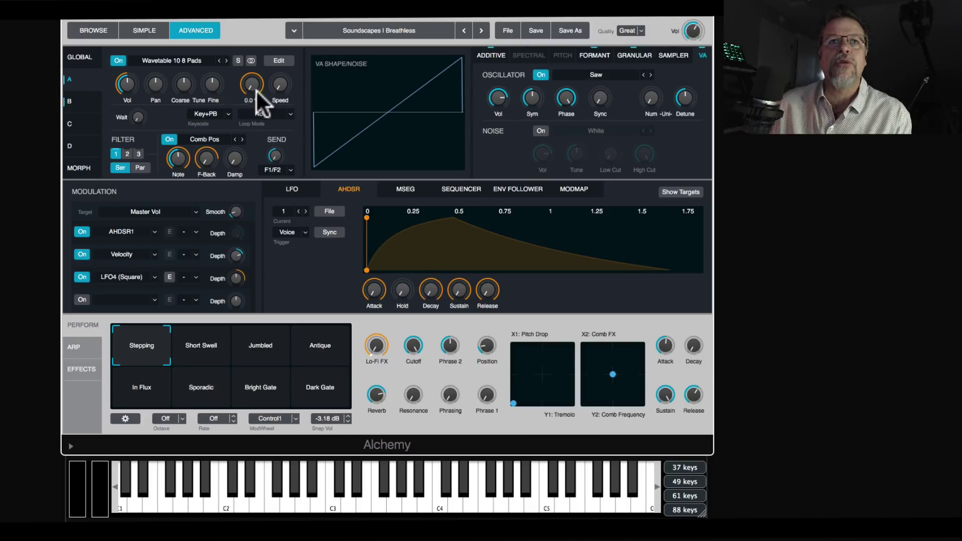
pyautogui.moveTo(648, 99)
pyautogui.mouseDown()
pyautogui.moveTo(654, 88)
pyautogui.moveTo(657, 105)
pyautogui.mouseUp()
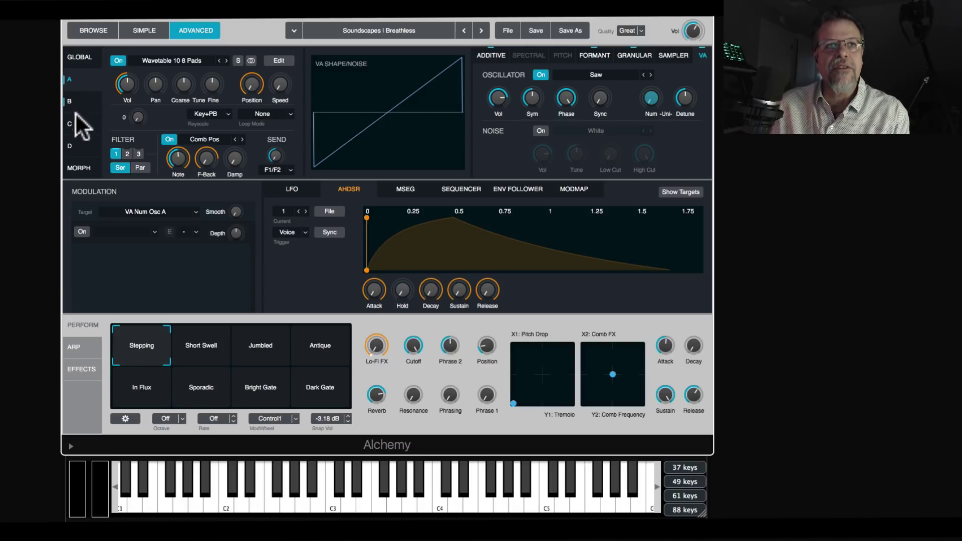
pyautogui.click(494, 55)
pyautogui.click(488, 83)
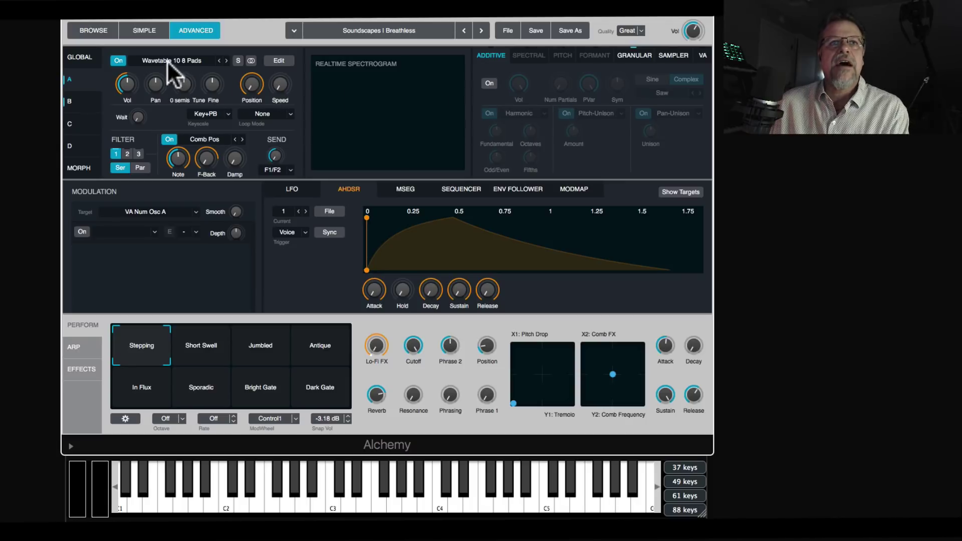
# Browse sources B–D, centre the Morph XY point, and bring up the preset File menu.
pyautogui.click(84, 56)
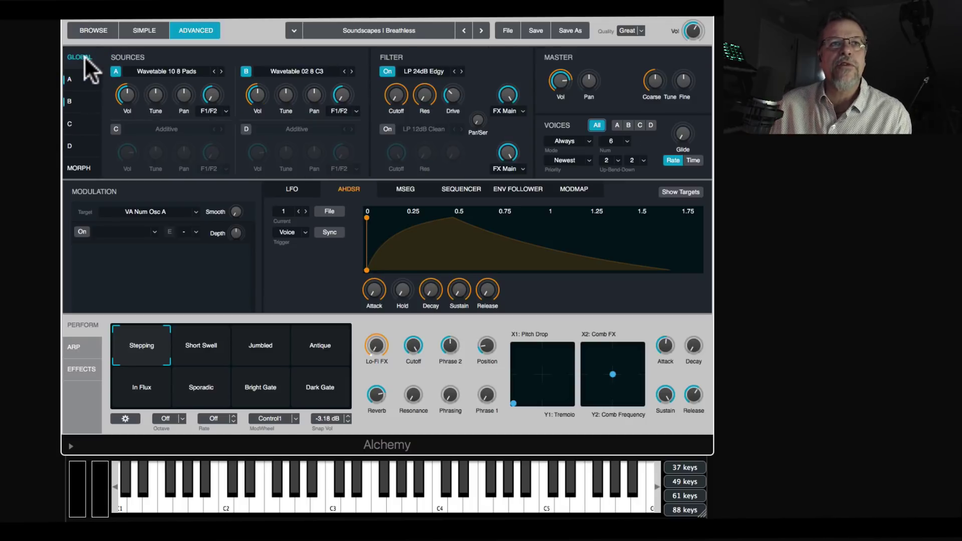
pyautogui.click(75, 96)
pyautogui.click(75, 123)
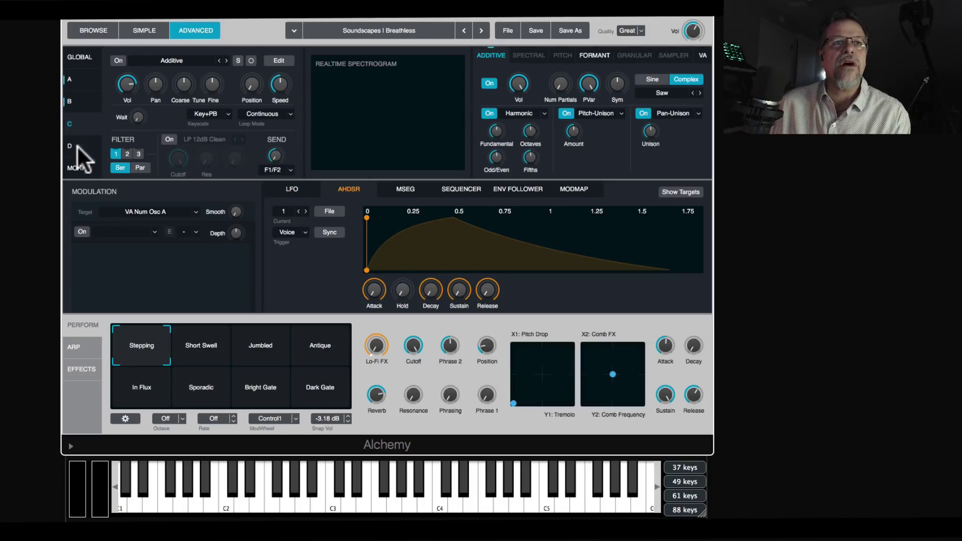
pyautogui.click(77, 100)
pyautogui.click(82, 168)
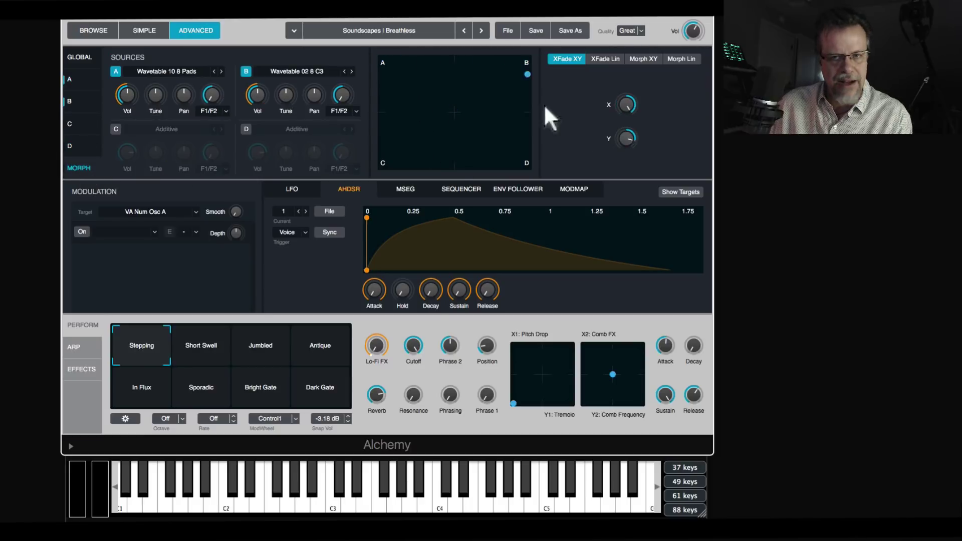
pyautogui.moveTo(527, 58); pyautogui.dragTo(452, 109)
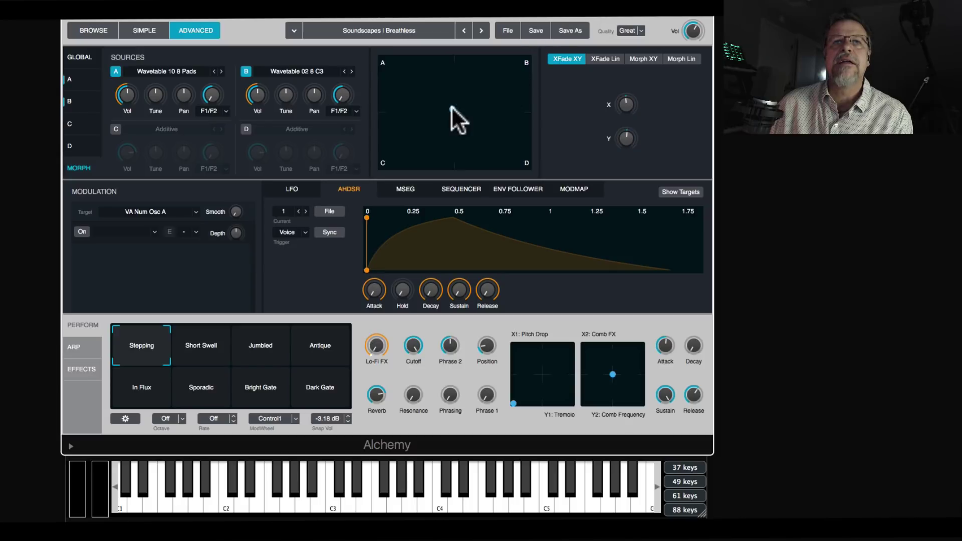
pyautogui.click(81, 58)
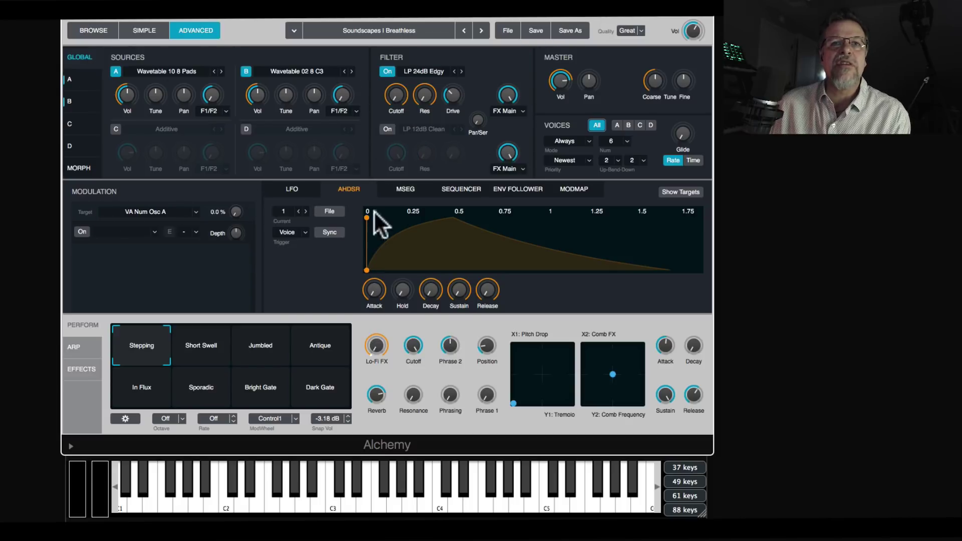
pyautogui.click(507, 31)
# Initialize to the Default preset, lower Filter 1 cutoff, and browse the LFO, AHDSR, MSEG and Env Follower modulators.
pyautogui.click(527, 60)
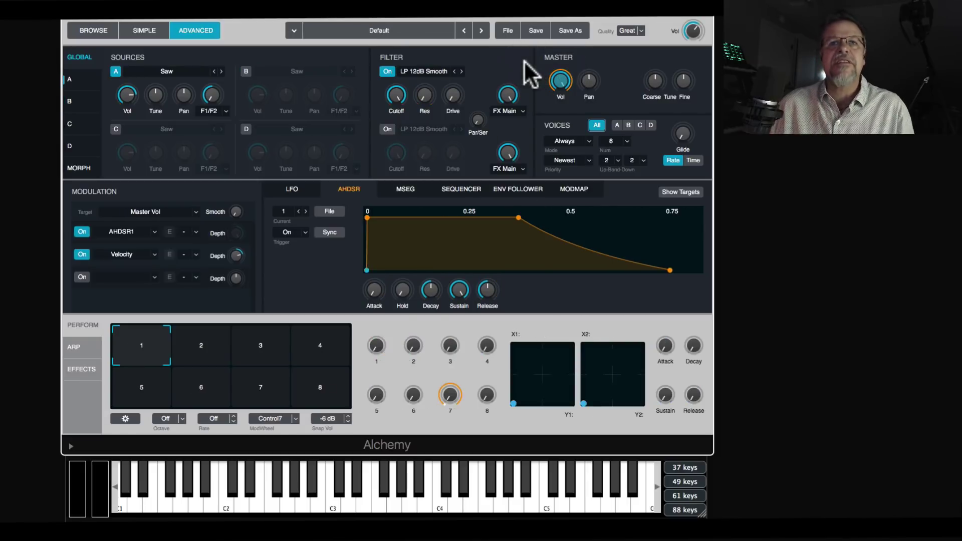
pyautogui.moveTo(398, 97); pyautogui.dragTo(401, 162)
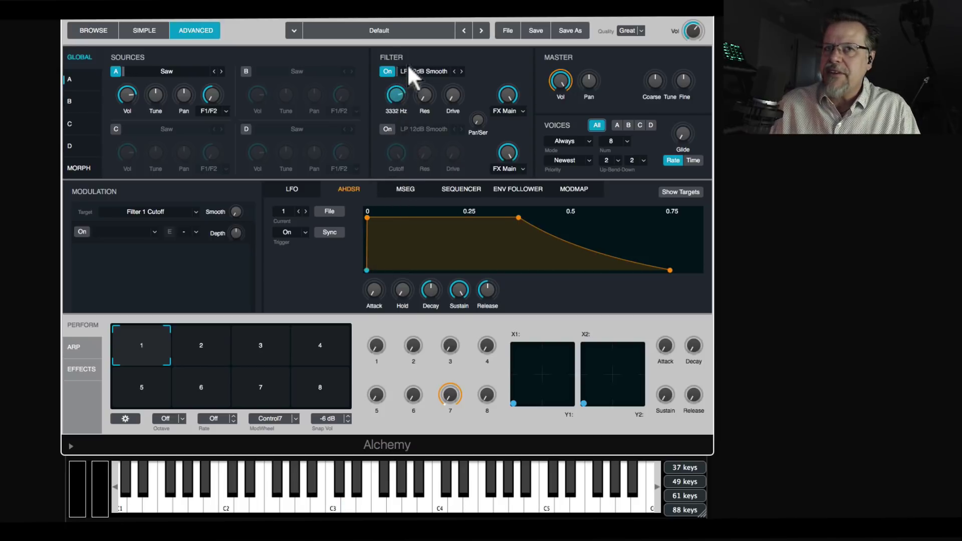
pyautogui.click(291, 190)
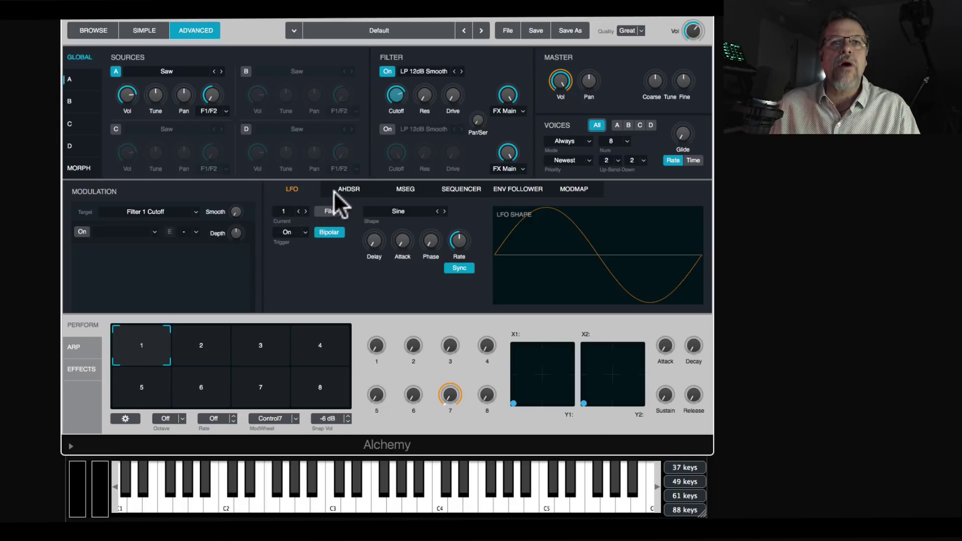
pyautogui.click(330, 190)
pyautogui.click(284, 211)
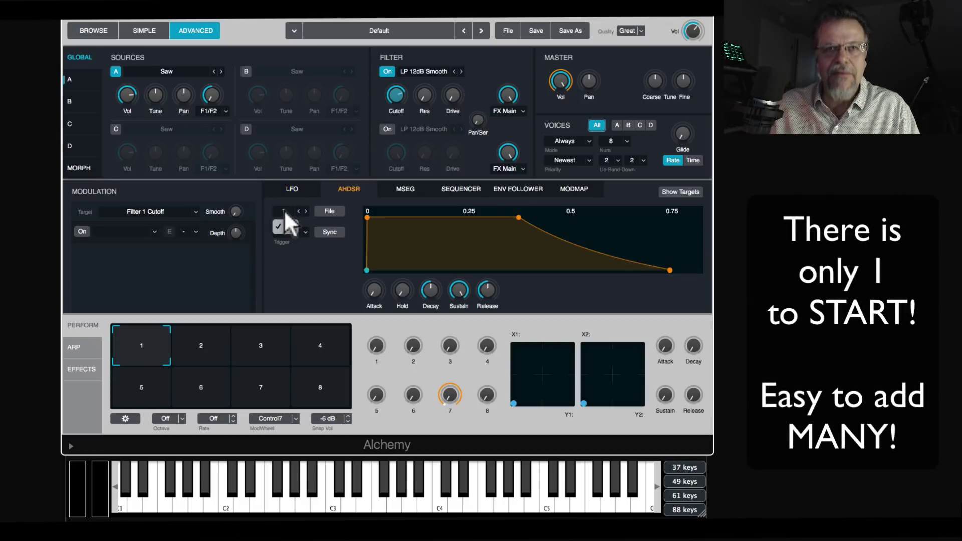
pyautogui.click(404, 188)
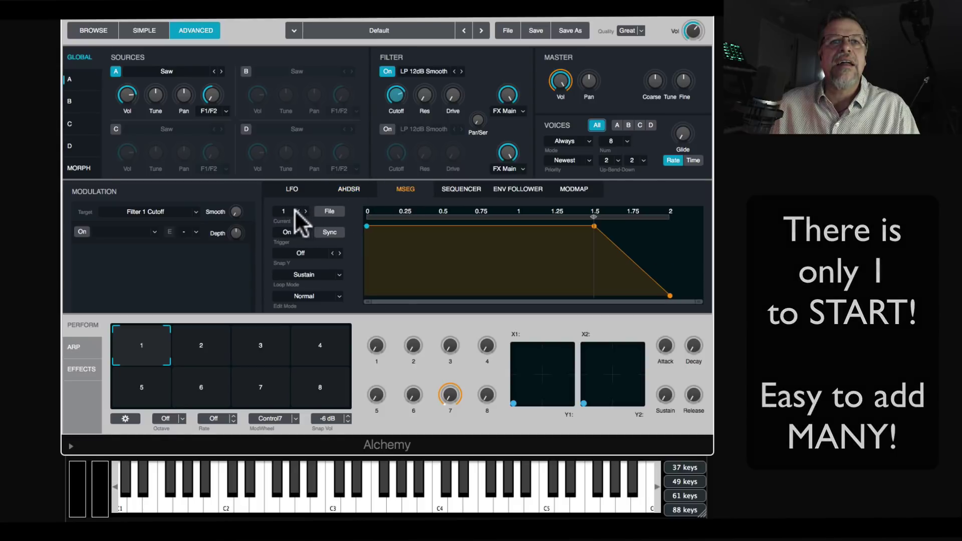
pyautogui.click(521, 193)
# Bend the ModMap line into an exponential curve and return to the AHDSR envelope.
pyautogui.click(581, 187)
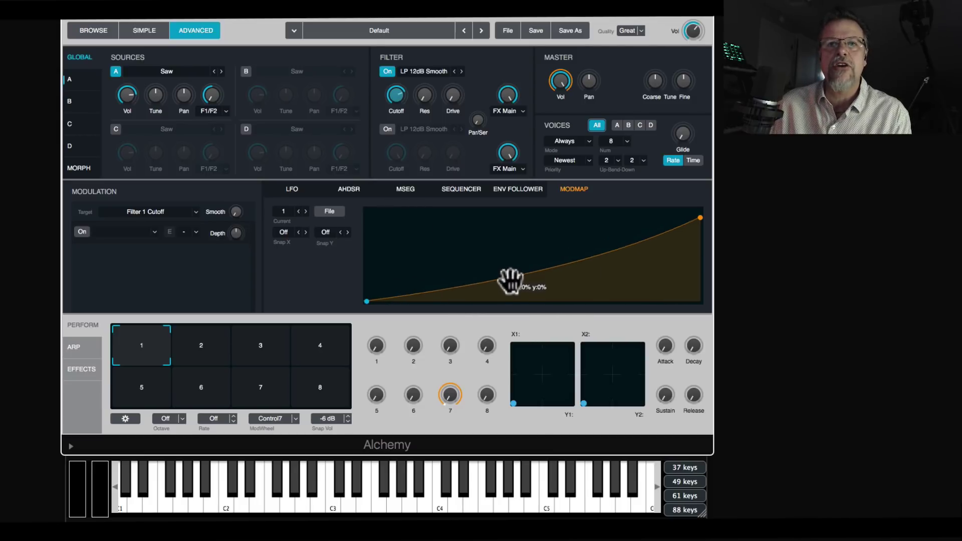
pyautogui.moveTo(497, 256); pyautogui.dragTo(497, 276)
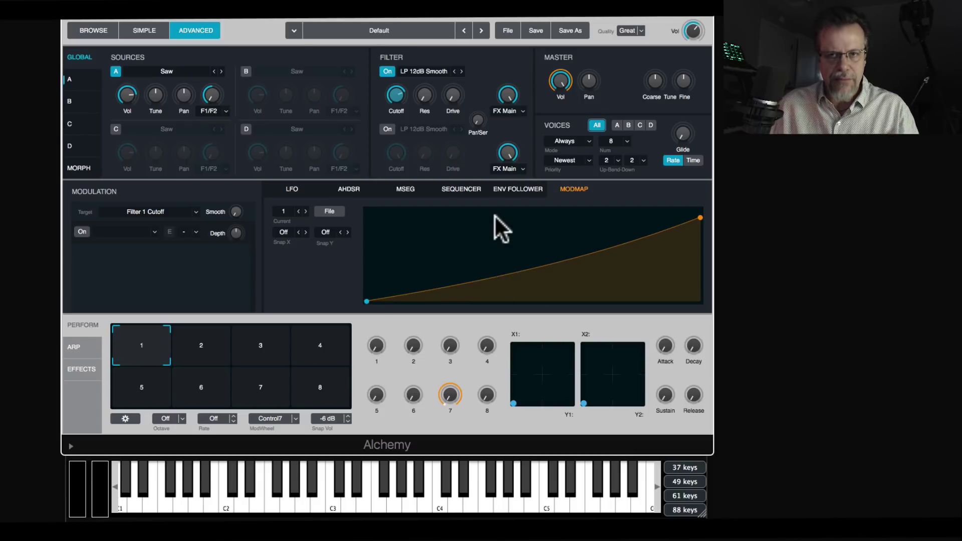
pyautogui.click(406, 189)
pyautogui.click(348, 189)
pyautogui.click(298, 187)
pyautogui.click(342, 187)
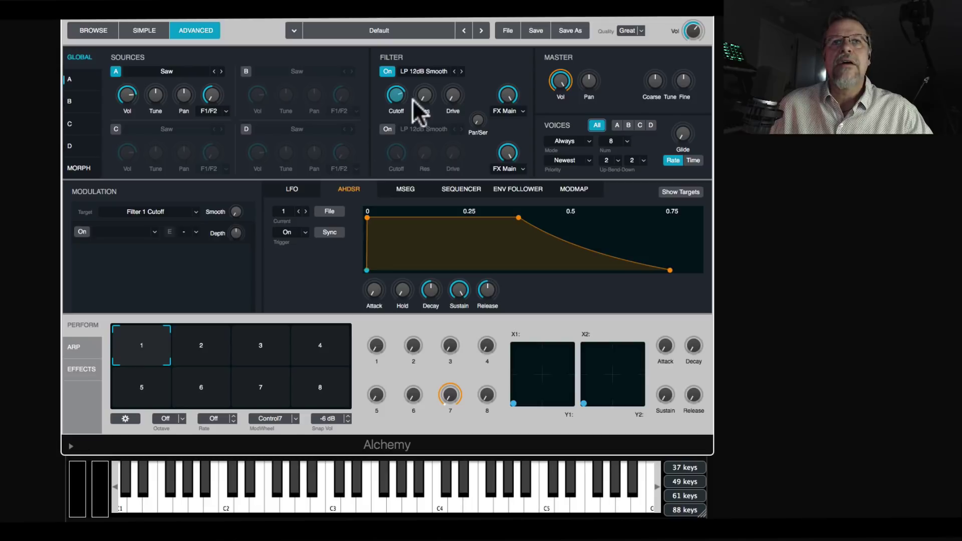
# Add a new AHDSR2 envelope modulating Filter 1 Cutoff from the Cutoff knob's Add Modulation menu.
pyautogui.rightClick(393, 92)
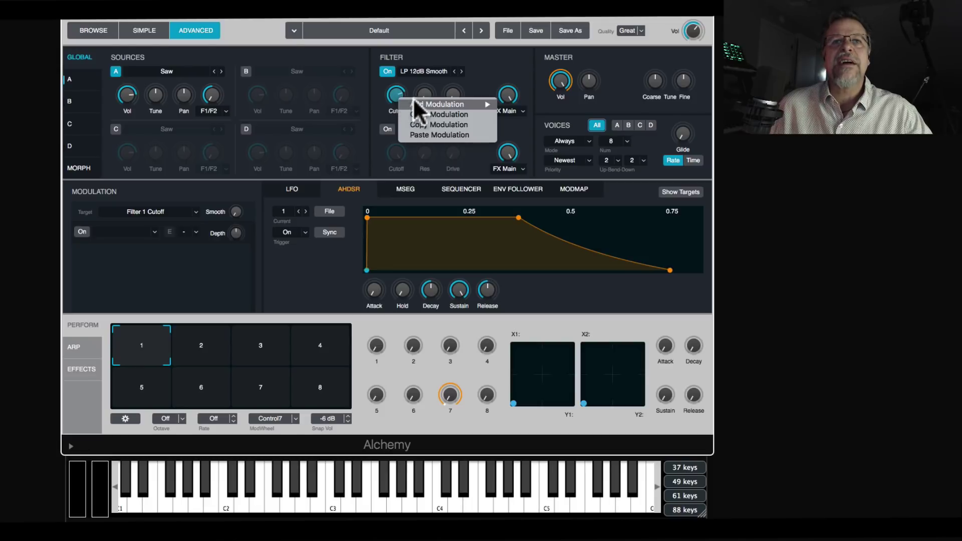
pyautogui.moveTo(414, 101)
pyautogui.moveTo(543, 114)
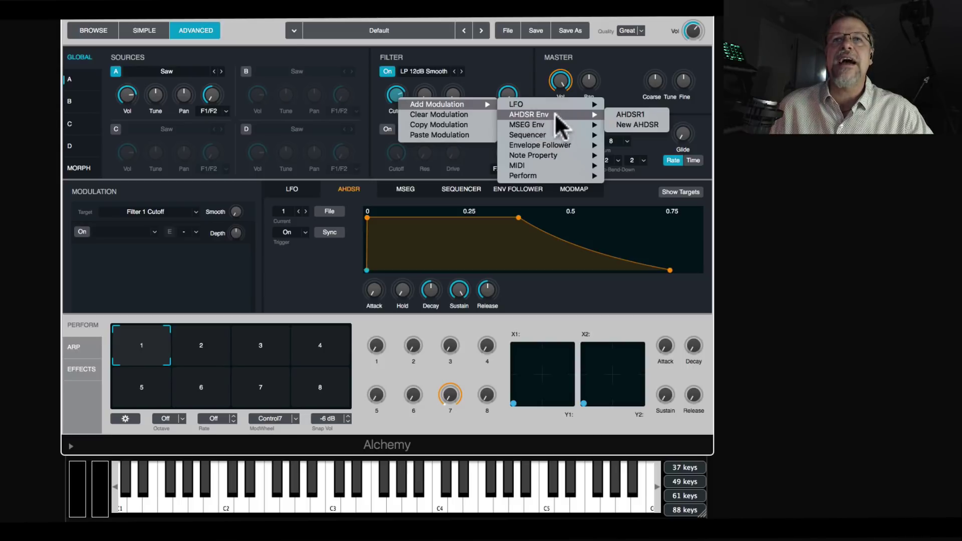
pyautogui.click(627, 121)
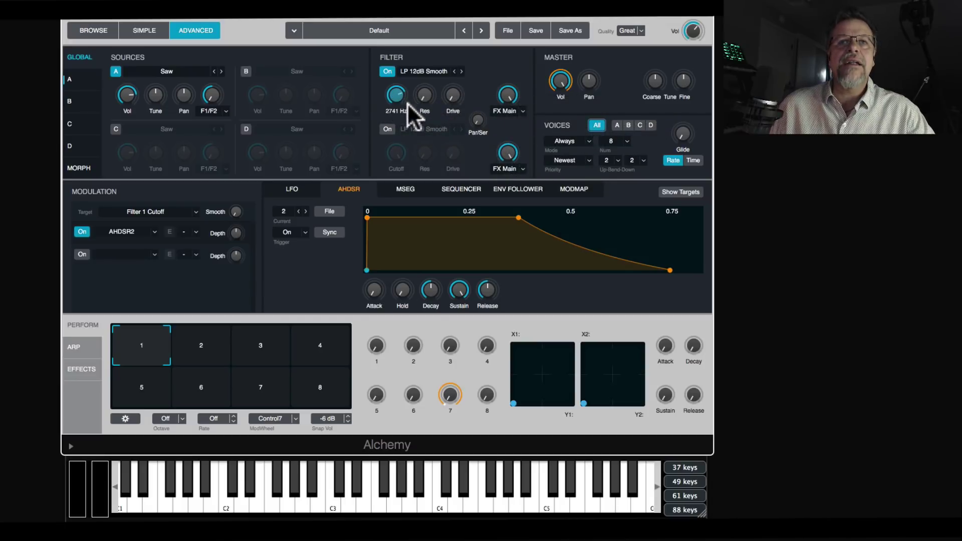
pyautogui.click(284, 211)
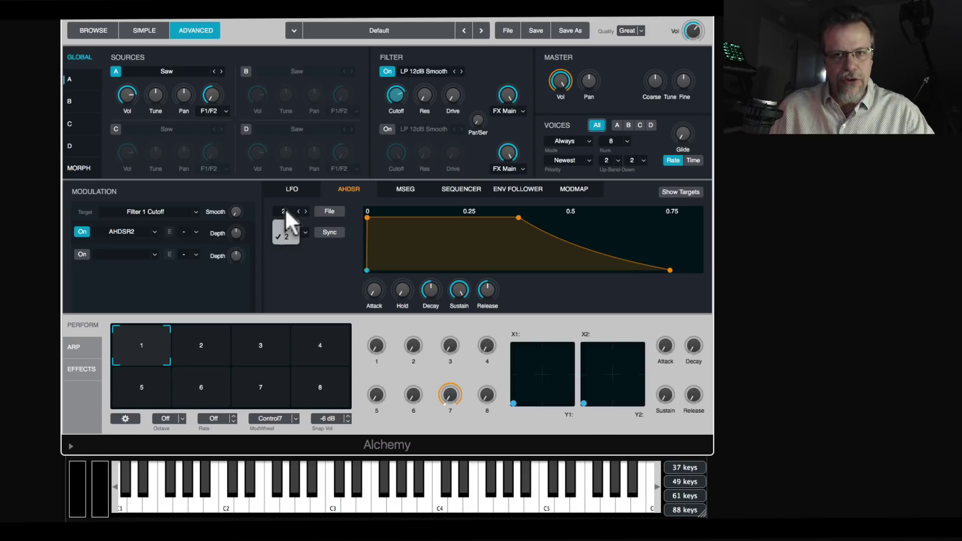
# Increase AHDSR2's depth on cutoff and lower its sustain to 9.64%.
pyautogui.click(165, 251)
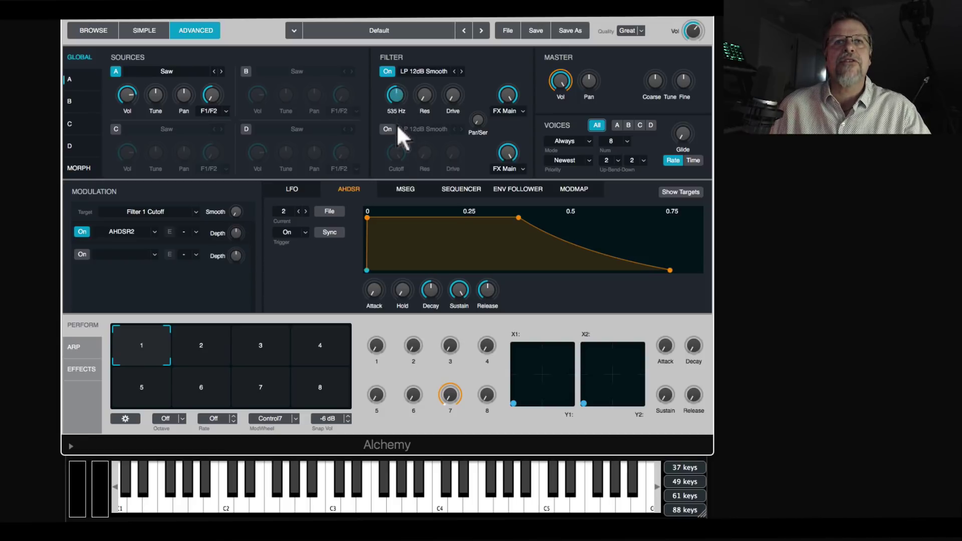
pyautogui.moveTo(236, 233); pyautogui.dragTo(235, 230)
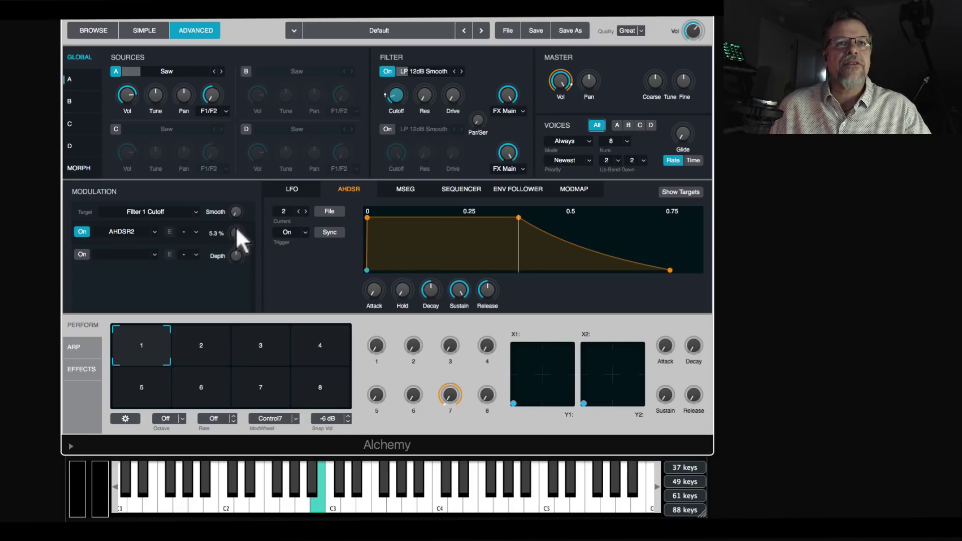
pyautogui.moveTo(458, 284); pyautogui.dragTo(455, 317)
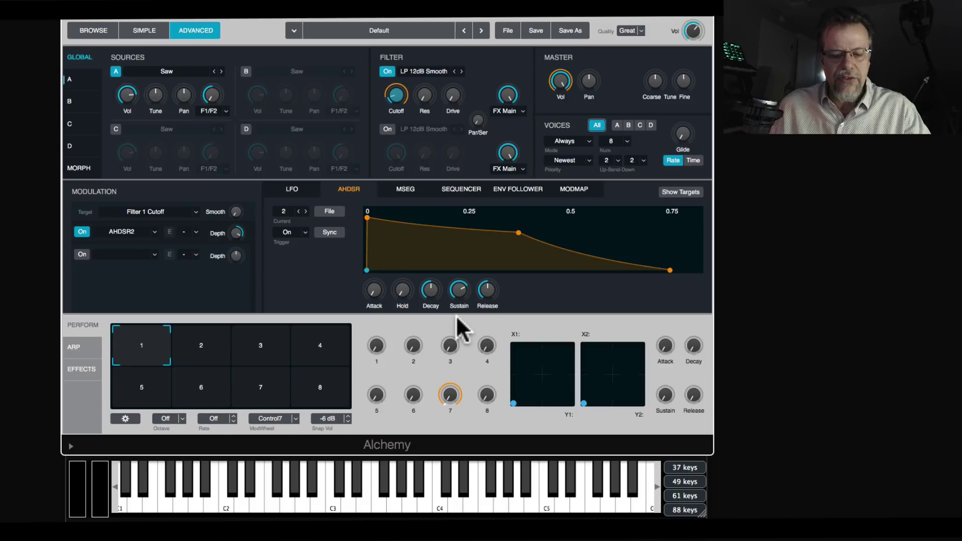
pyautogui.moveTo(461, 288); pyautogui.dragTo(476, 309)
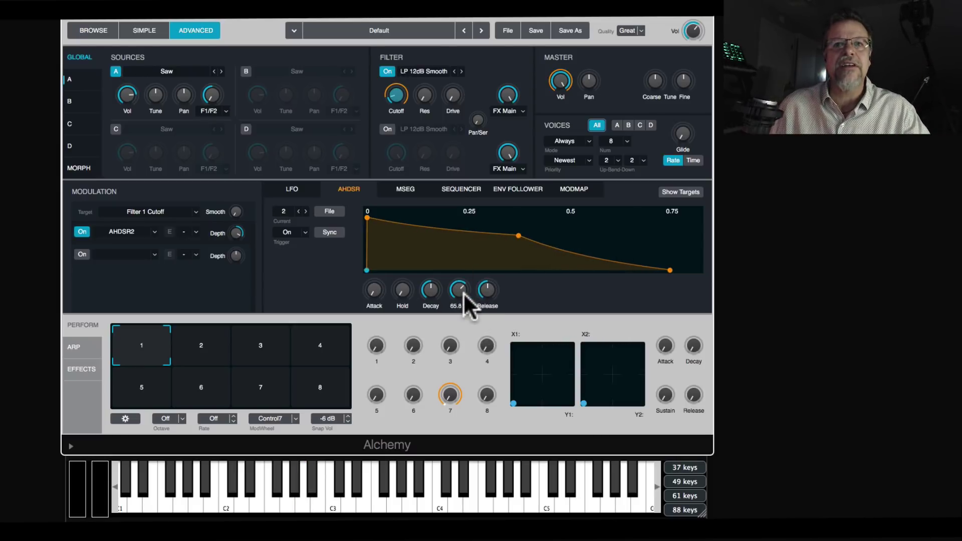
pyautogui.moveTo(461, 296); pyautogui.dragTo(467, 354)
# Raise Filter 1 drive, reselect the 36 Hz Cutoff, and show the filter type list.
pyautogui.moveTo(453, 94)
pyautogui.moveTo(453, 94); pyautogui.dragTo(425, 83)
pyautogui.click(397, 96)
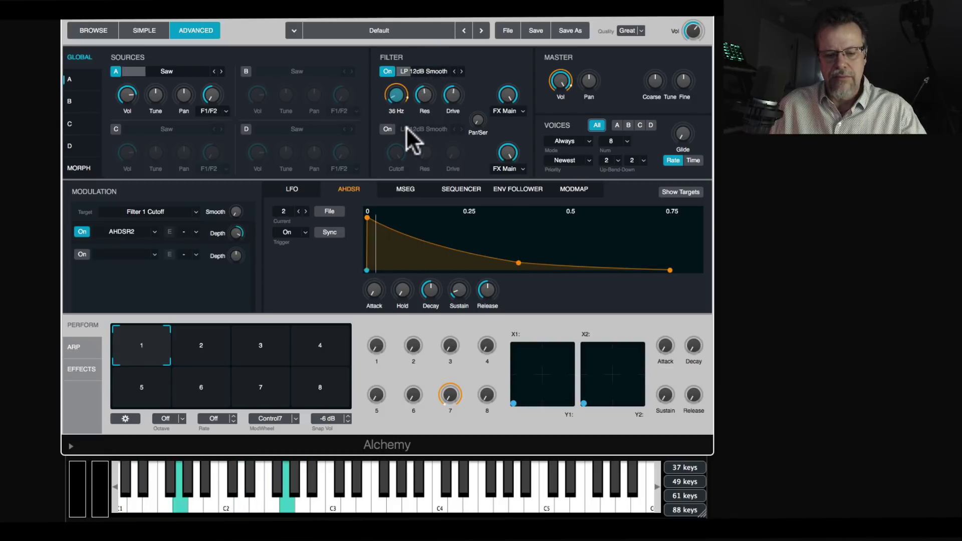
pyautogui.click(424, 72)
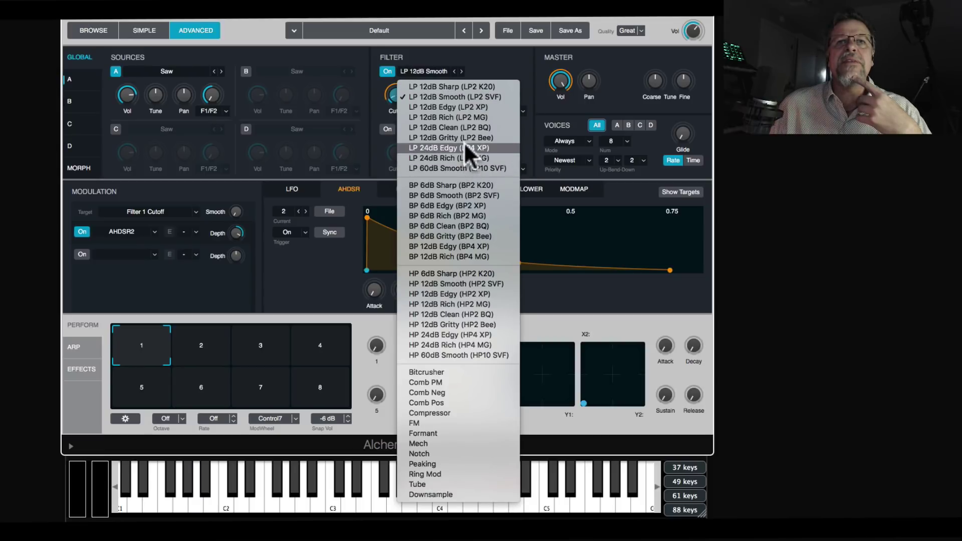
# Step through the LP 12dB filter types (Sharp, Smooth, Edgy, Rich, Clean, Gritty) and target resonance.
pyautogui.click(460, 86)
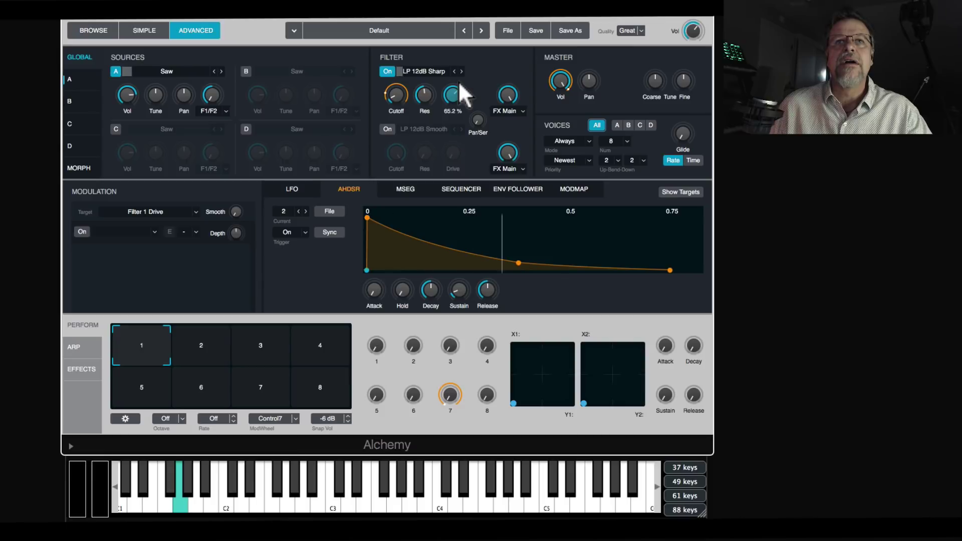
pyautogui.click(460, 71)
pyautogui.click(460, 71)
pyautogui.click(460, 71)
pyautogui.click(459, 70)
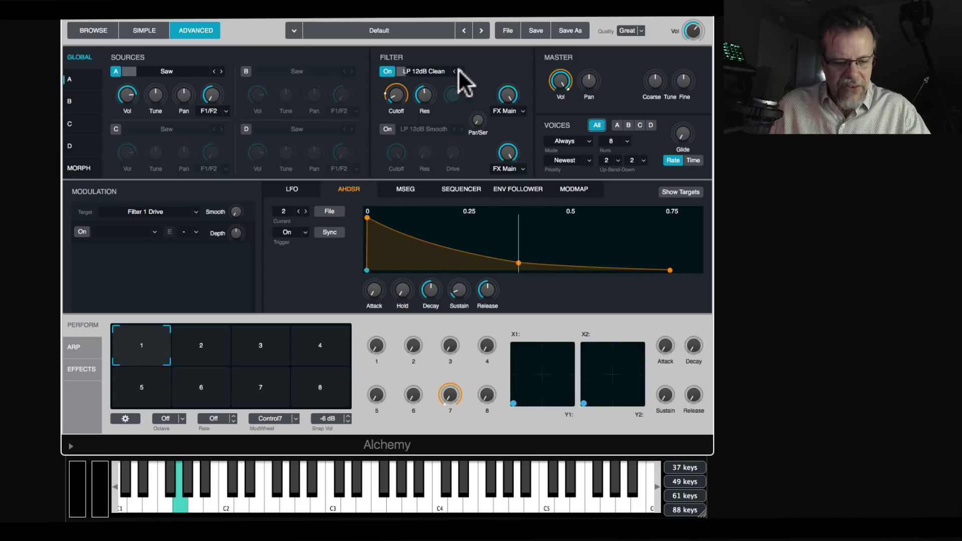
pyautogui.click(458, 68)
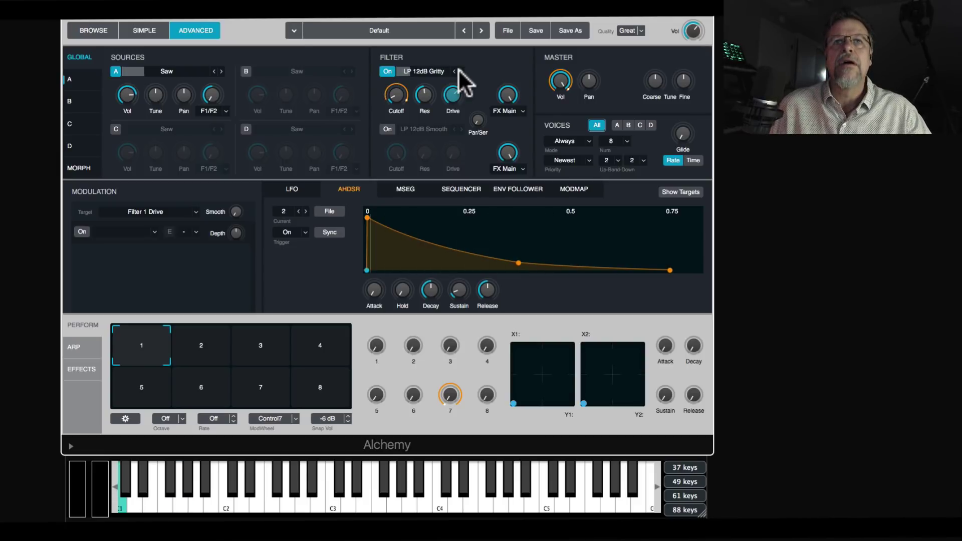
pyautogui.moveTo(461, 96)
pyautogui.click(426, 94)
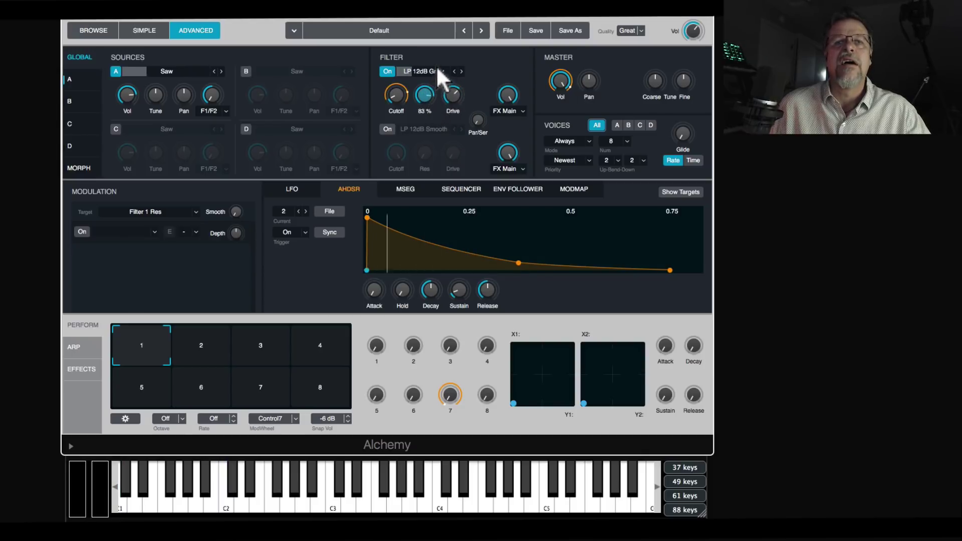
# Raise drive, settle on LP 12dB Smooth, and lower the cutoff as the modulation target.
pyautogui.moveTo(452, 94); pyautogui.dragTo(455, 77)
pyautogui.click(454, 71)
pyautogui.click(454, 71)
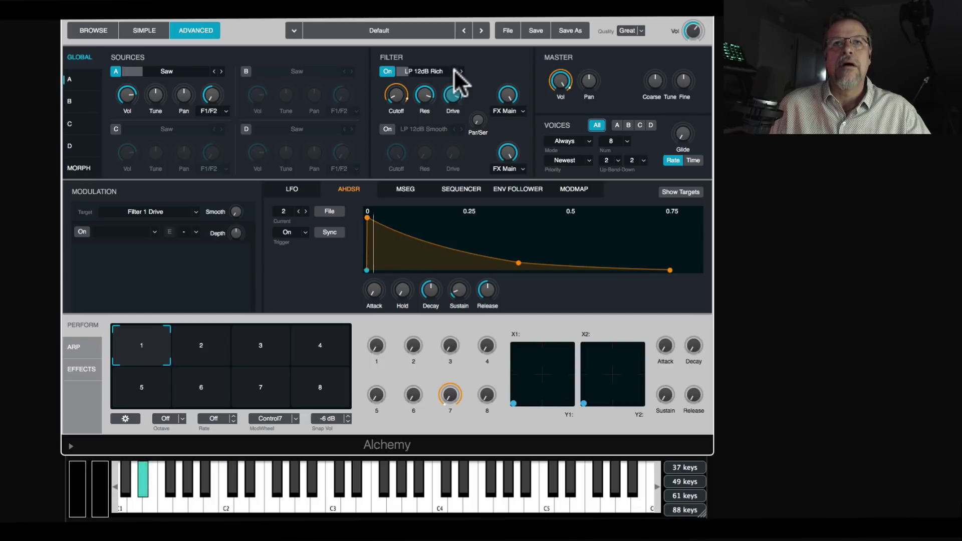
pyautogui.click(454, 71)
pyautogui.click(426, 96)
pyautogui.moveTo(399, 104)
pyautogui.moveTo(397, 98); pyautogui.dragTo(398, 107)
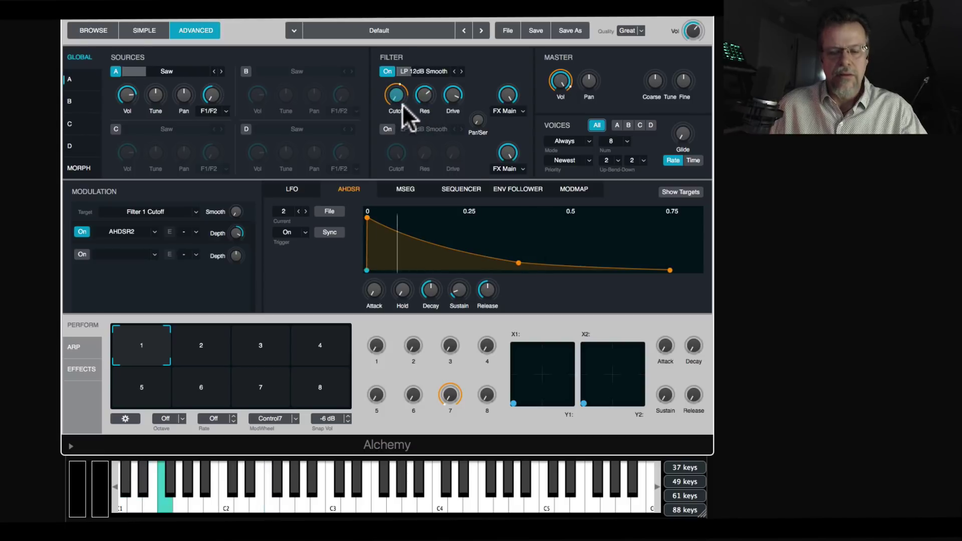
# Set the AHDSR2 decay to 0.62 s and retune its Filter 1 Cutoff depth to 12.9%.
pyautogui.moveTo(429, 300); pyautogui.dragTo(436, 327)
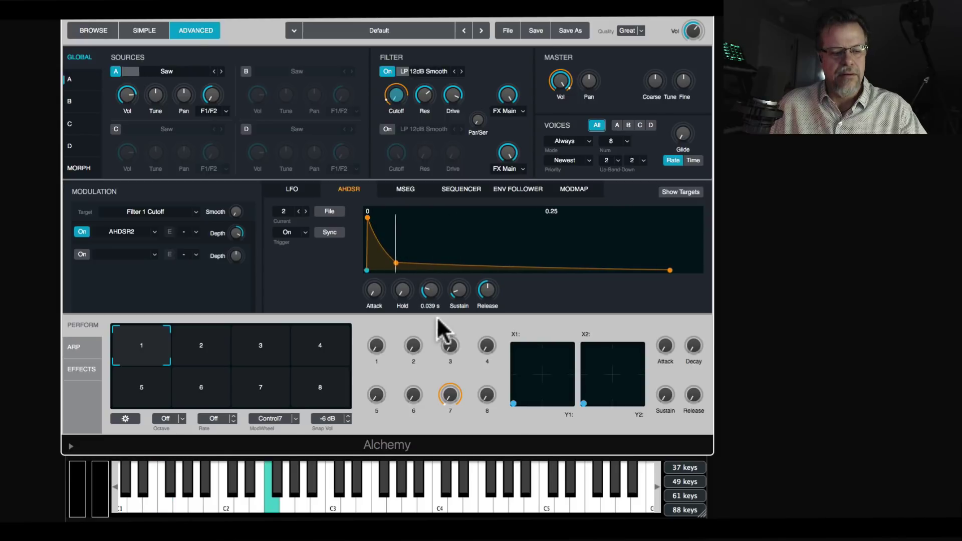
pyautogui.moveTo(240, 200)
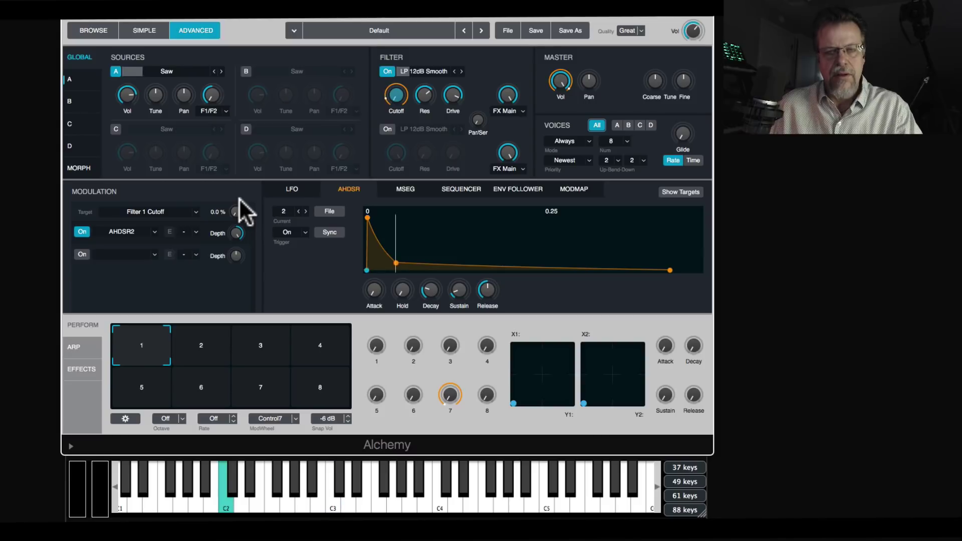
pyautogui.moveTo(237, 225)
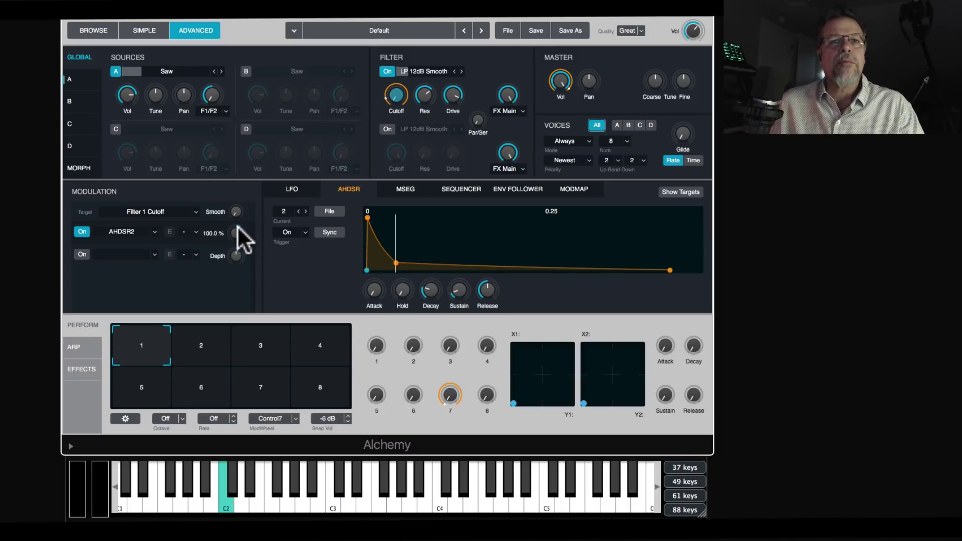
pyautogui.moveTo(428, 293)
pyautogui.mouseDown()
pyautogui.moveTo(435, 254)
pyautogui.moveTo(430, 275)
pyautogui.mouseUp()
pyautogui.moveTo(231, 245)
pyautogui.moveTo(231, 246)
pyautogui.mouseDown()
pyautogui.moveTo(243, 207)
pyautogui.moveTo(246, 250)
pyautogui.mouseUp()
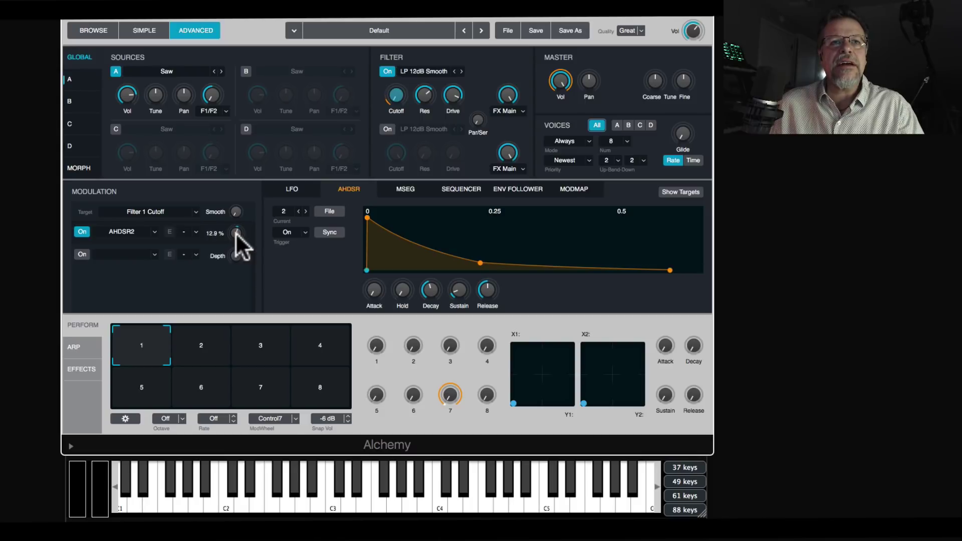
# Add Velocity as a modulator of the AHDSR2 depth and raise its amount.
pyautogui.rightClick(233, 230)
pyautogui.moveTo(265, 243)
pyautogui.moveTo(385, 284)
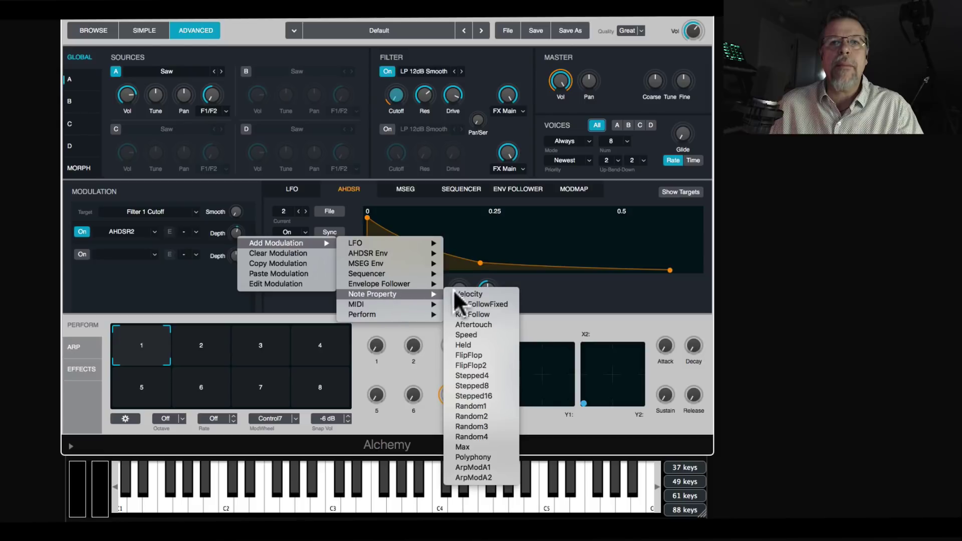
pyautogui.click(471, 291)
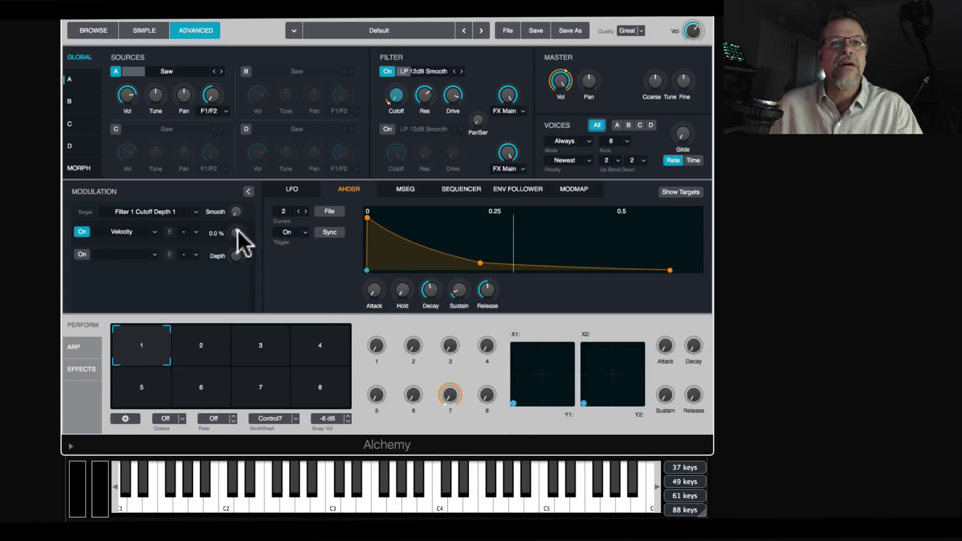
pyautogui.moveTo(243, 209); pyautogui.dragTo(244, 206)
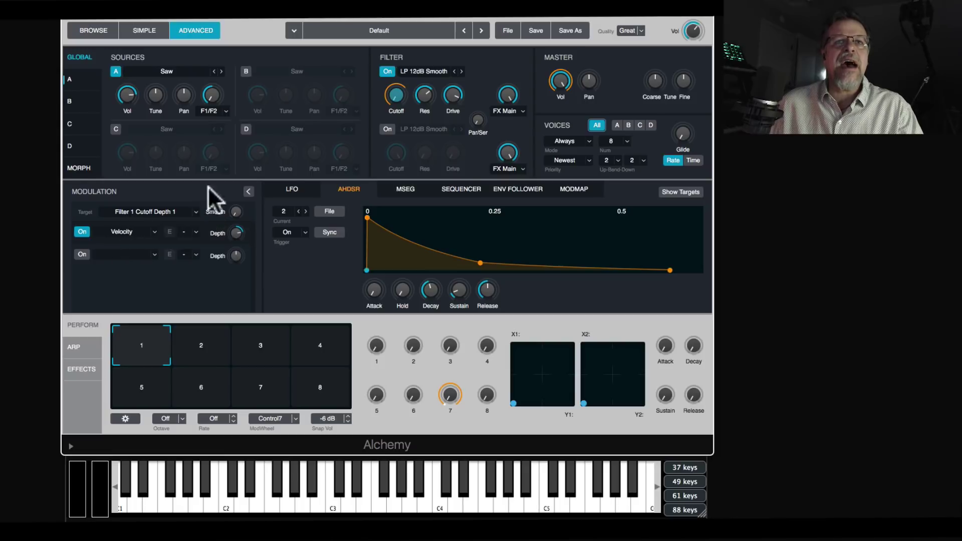
pyautogui.click(394, 91)
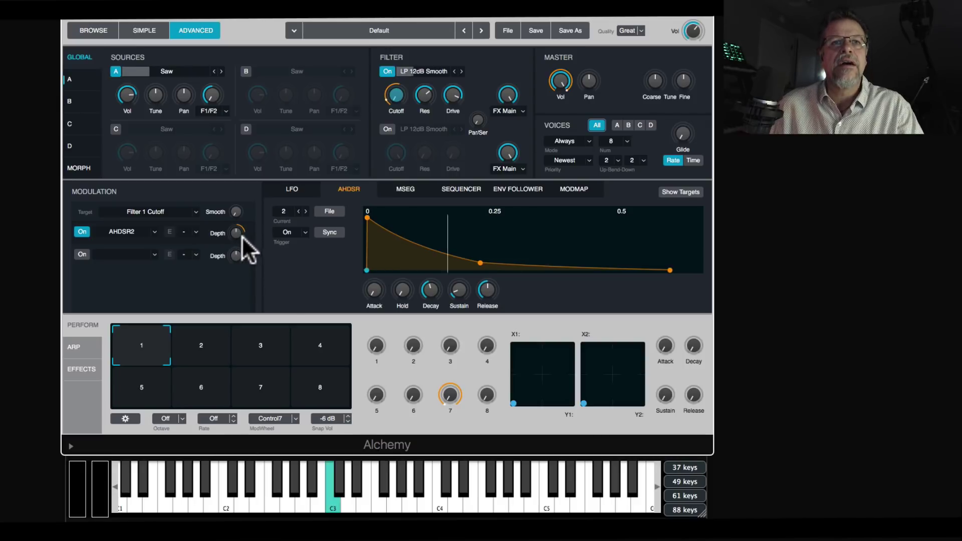
# Make Velocity modulate AHDSR2 decay with negative depth and lengthen decay toward two seconds.
pyautogui.rightClick(236, 232)
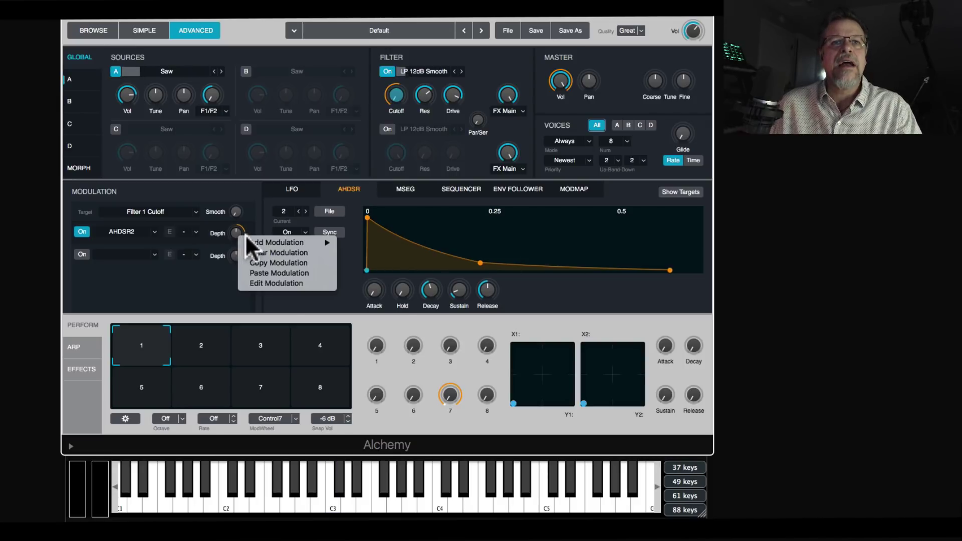
pyautogui.click(275, 283)
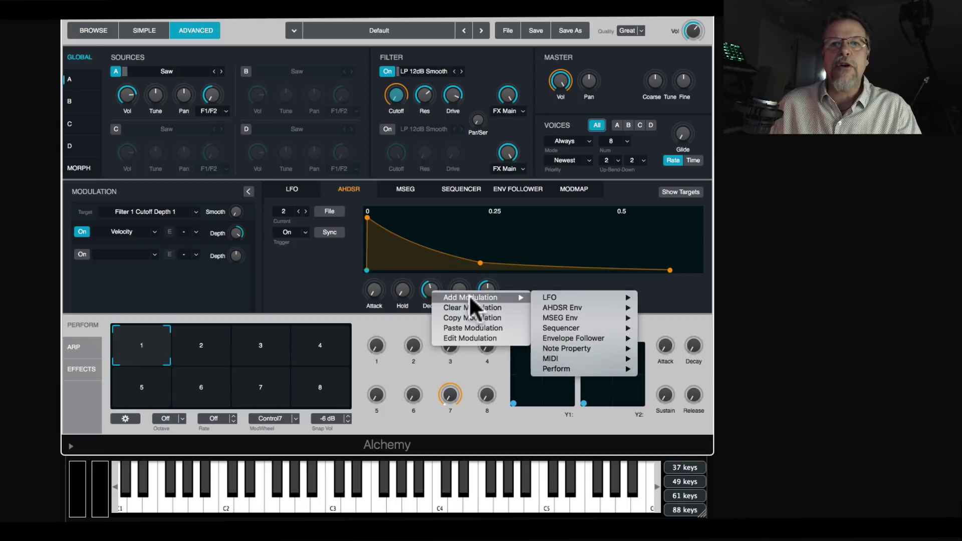
pyautogui.moveTo(513, 298)
pyautogui.moveTo(584, 348)
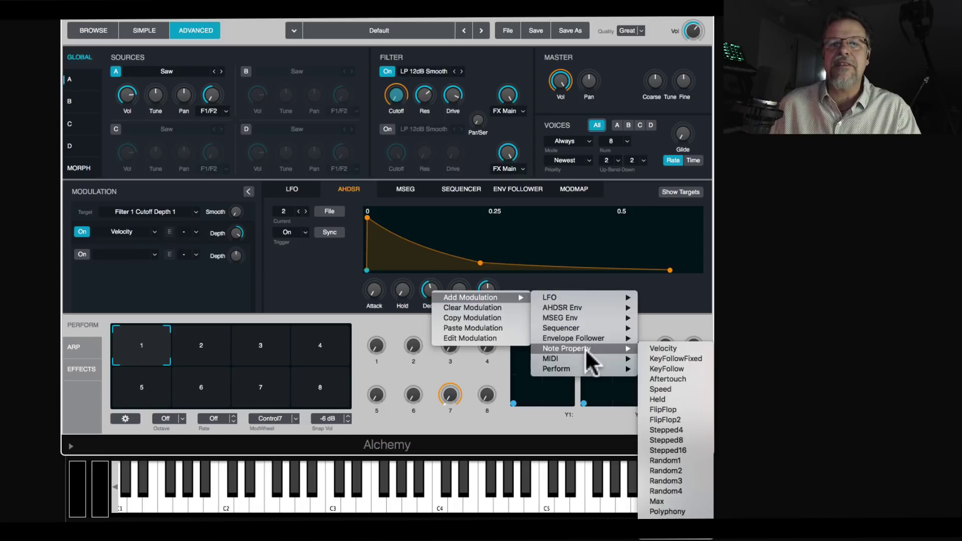
pyautogui.click(665, 346)
pyautogui.moveTo(238, 236); pyautogui.dragTo(238, 245)
pyautogui.moveTo(433, 289); pyautogui.dragTo(432, 261)
pyautogui.moveTo(236, 237); pyautogui.dragTo(236, 233)
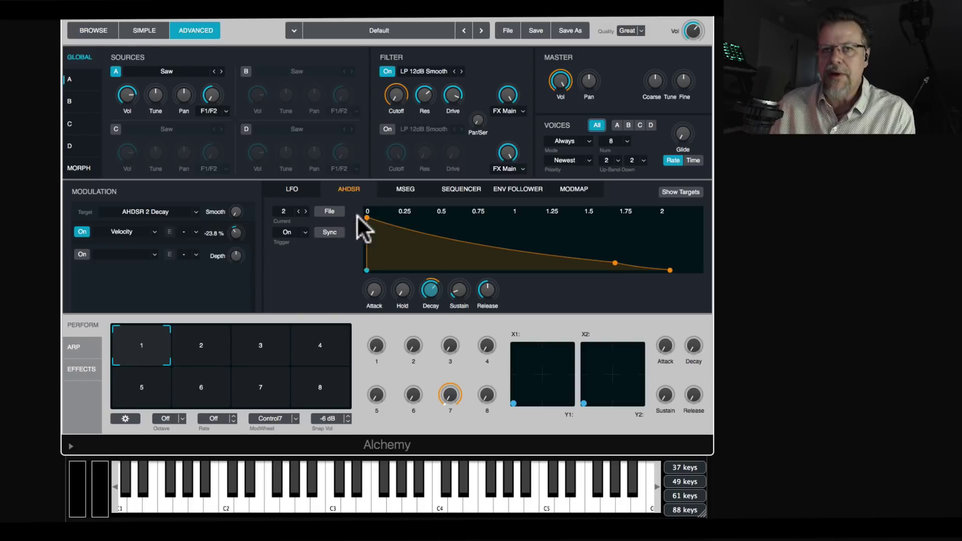
# Draw a jagged multi-point shape in the MSEG envelope editor by adding breakpoints.
pyautogui.click(403, 189)
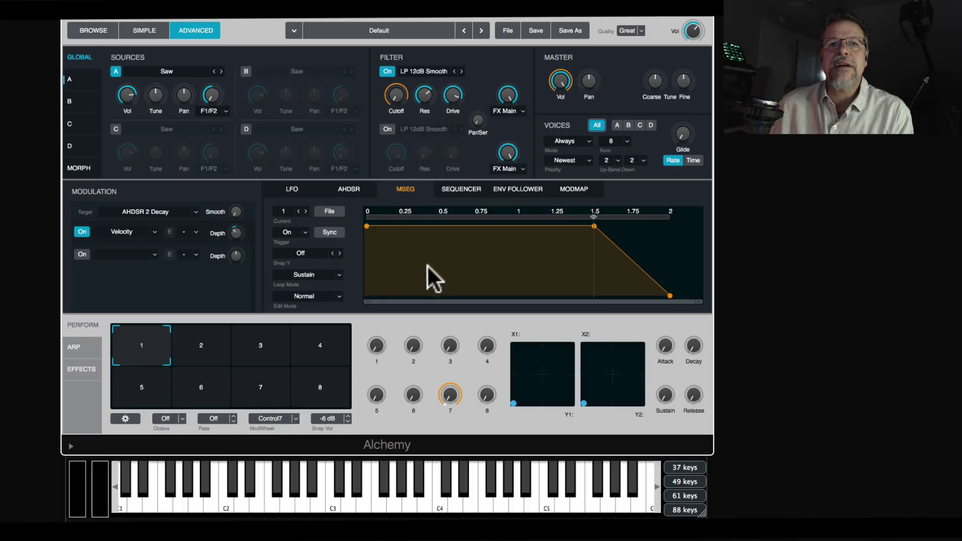
pyautogui.click(409, 227)
pyautogui.click(466, 227)
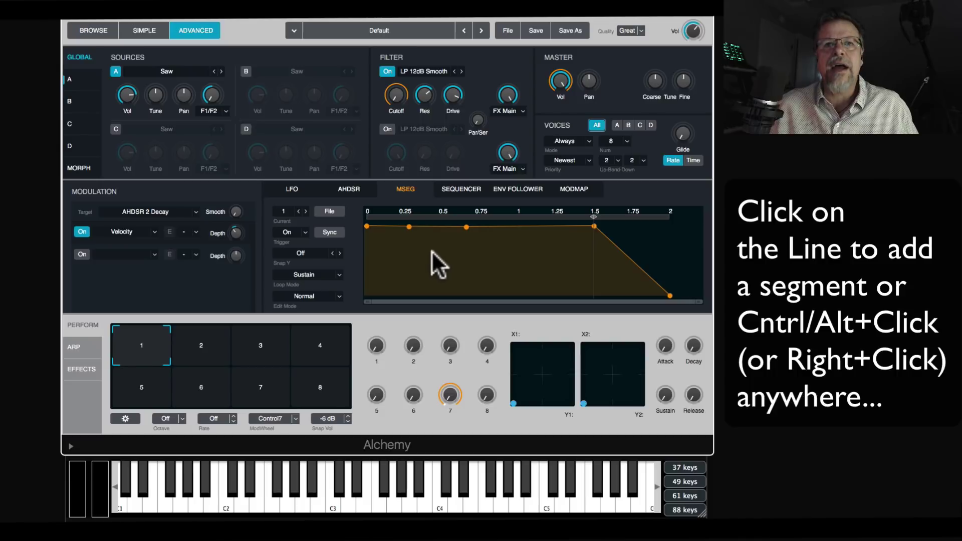
pyautogui.keyDown('ctrl'); pyautogui.click(432, 253); pyautogui.keyUp('ctrl')
pyautogui.keyDown('ctrl'); pyautogui.click(541, 267); pyautogui.keyUp('ctrl')
pyautogui.keyDown('ctrl'); pyautogui.click(383, 284); pyautogui.keyUp('ctrl')
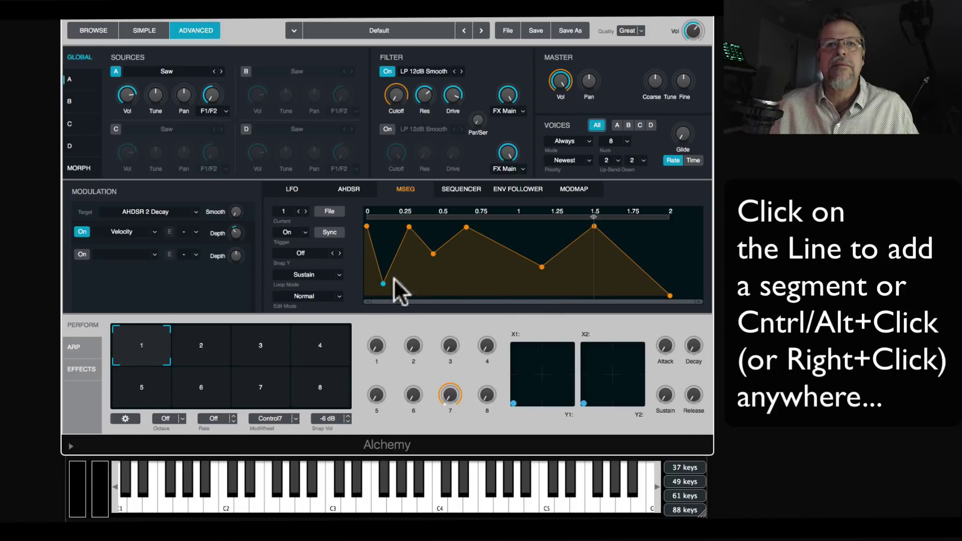
pyautogui.keyDown('ctrl'); pyautogui.click(621, 277); pyautogui.keyUp('ctrl')
pyautogui.keyDown('ctrl'); pyautogui.click(502, 281); pyautogui.keyUp('ctrl')
pyautogui.keyDown('ctrl'); pyautogui.click(452, 281); pyautogui.keyUp('ctrl')
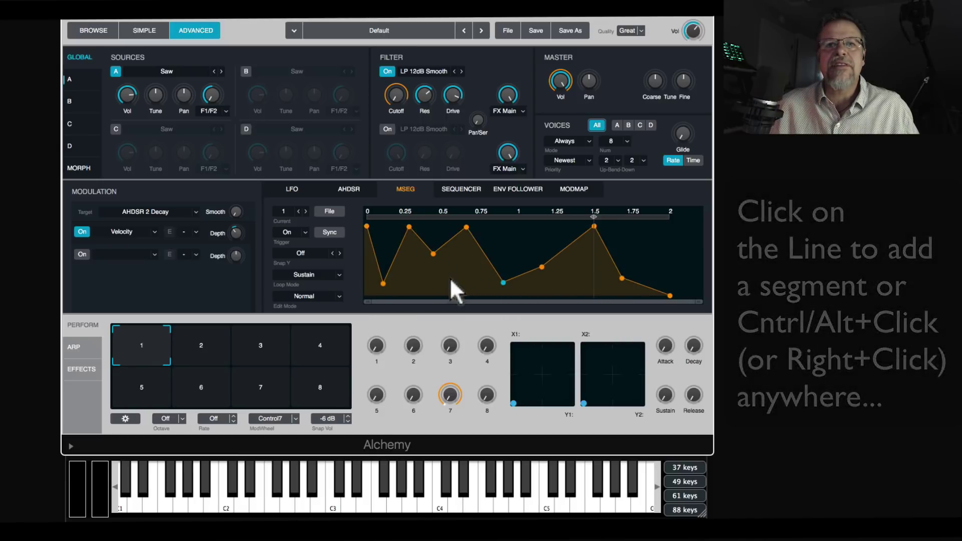
pyautogui.keyDown('ctrl'); pyautogui.click(408, 280); pyautogui.keyUp('ctrl')
# Sync the MSEG to tempo and move the peak breakpoint slightly later.
pyautogui.click(328, 233)
pyautogui.moveTo(407, 230); pyautogui.dragTo(492, 226)
pyautogui.click(399, 281)
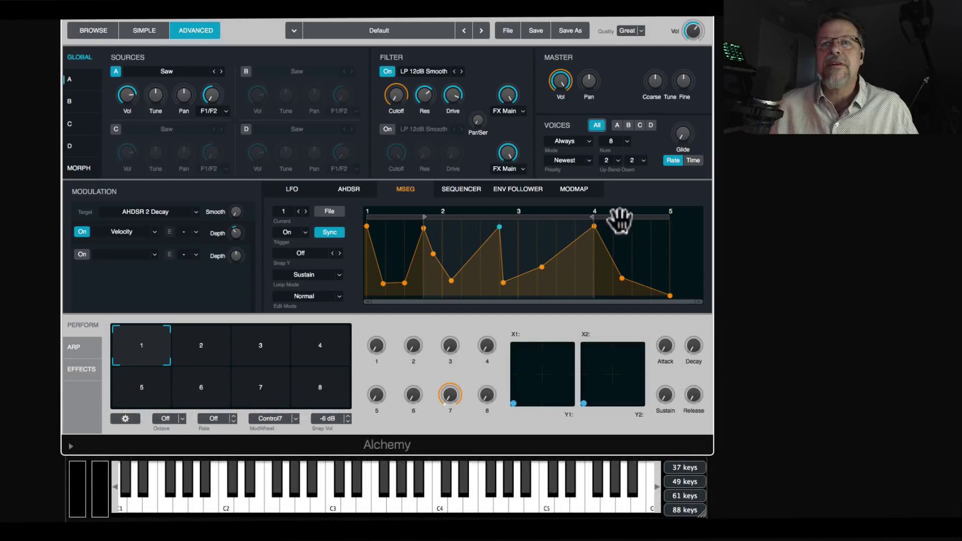
# Extend the MSEG loop over the whole envelope, then check Cutoff and Resonance modulation sources.
pyautogui.moveTo(427, 220); pyautogui.dragTo(351, 216)
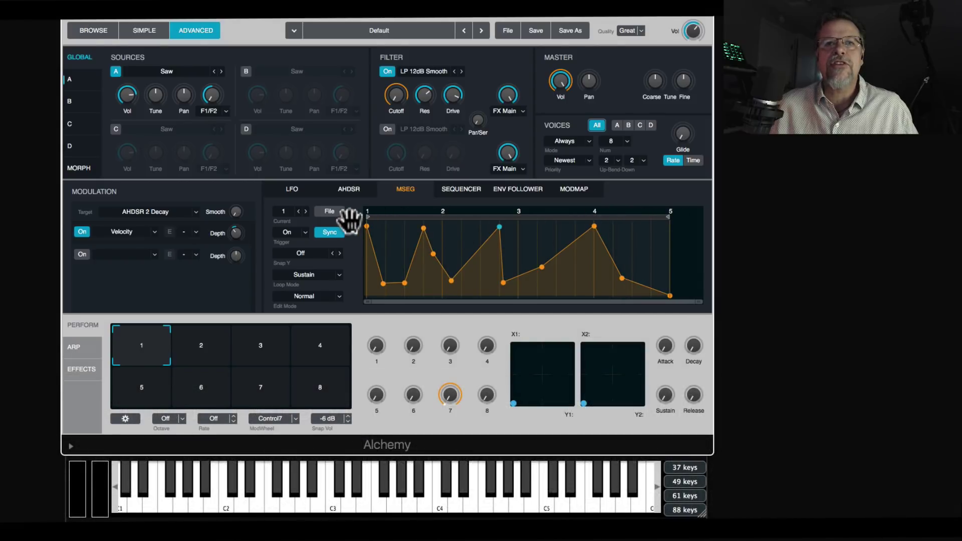
pyautogui.click(393, 93)
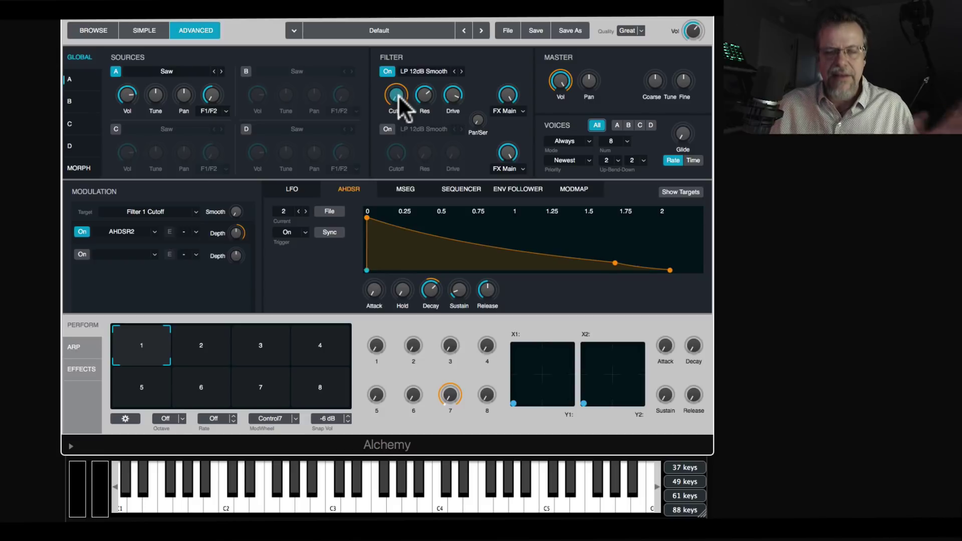
pyautogui.moveTo(395, 108)
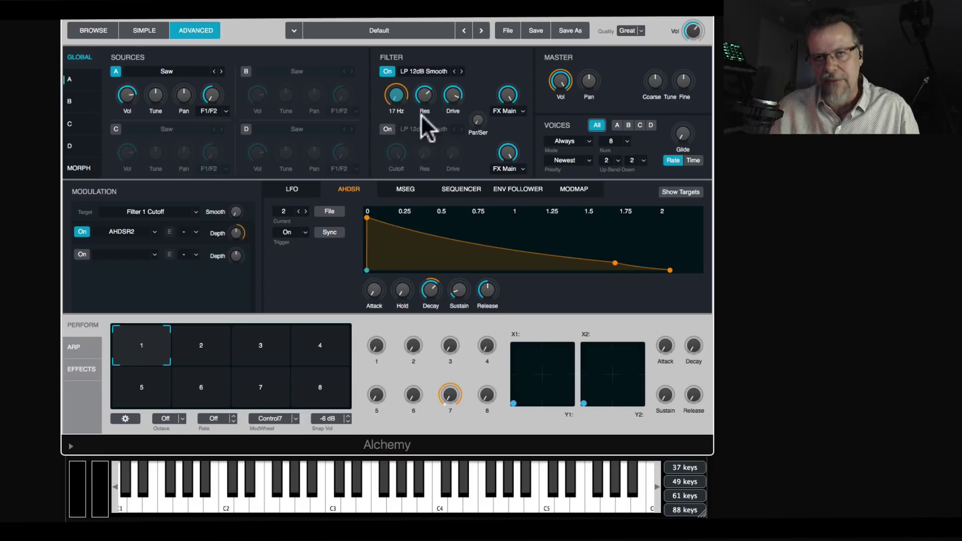
pyautogui.click(424, 94)
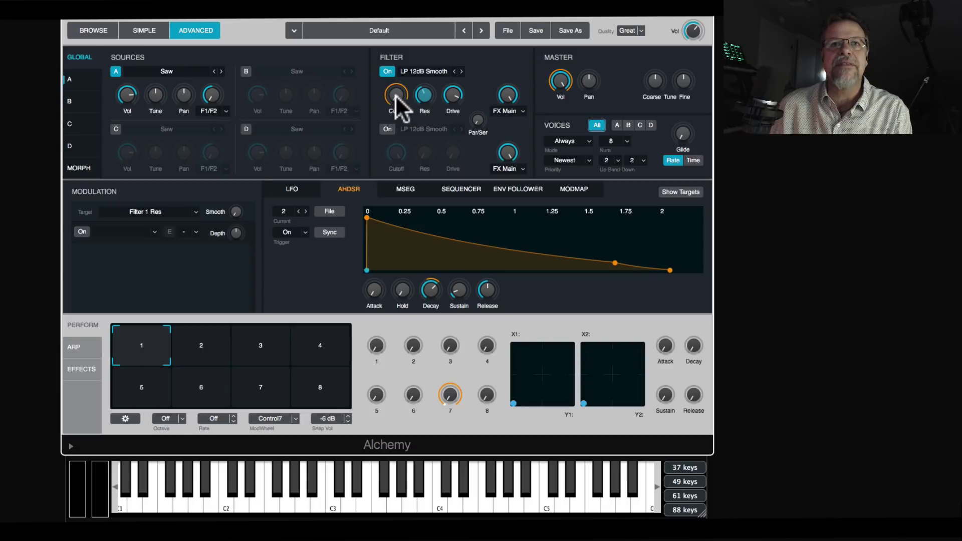
pyautogui.moveTo(226, 239)
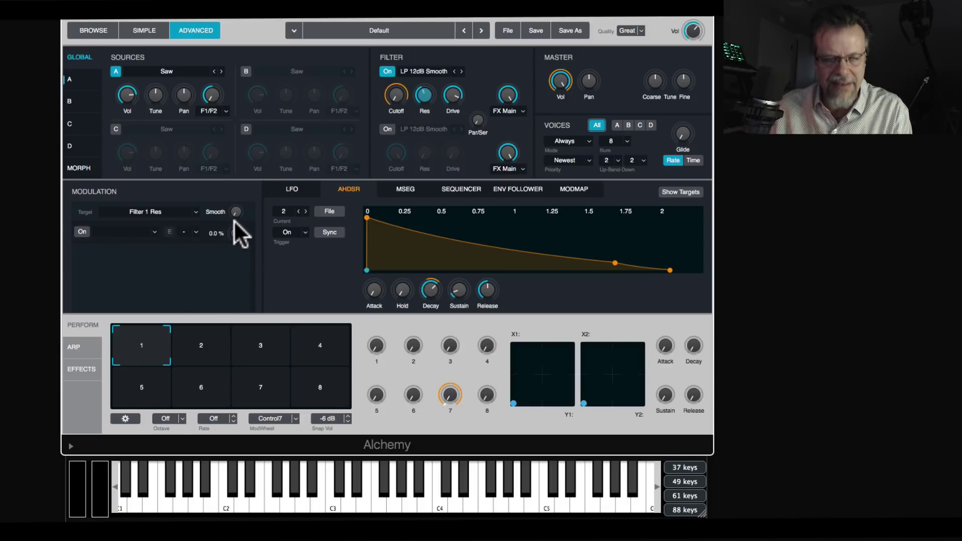
pyautogui.click(396, 95)
pyautogui.click(122, 230)
# Make MSEG1 modulate Filter 1 Cutoff instead of AHDSR2 and nudge a low breakpoint.
pyautogui.moveTo(126, 257)
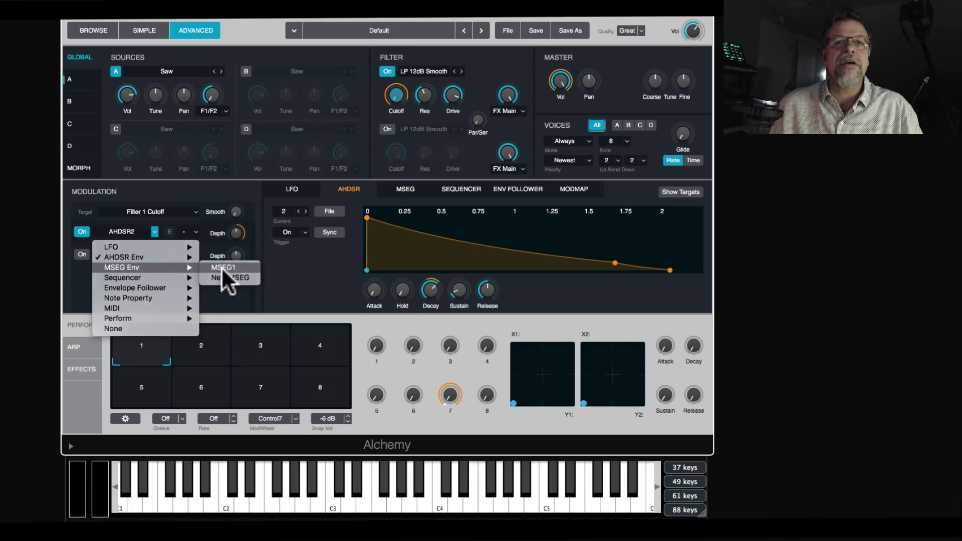
pyautogui.click(220, 267)
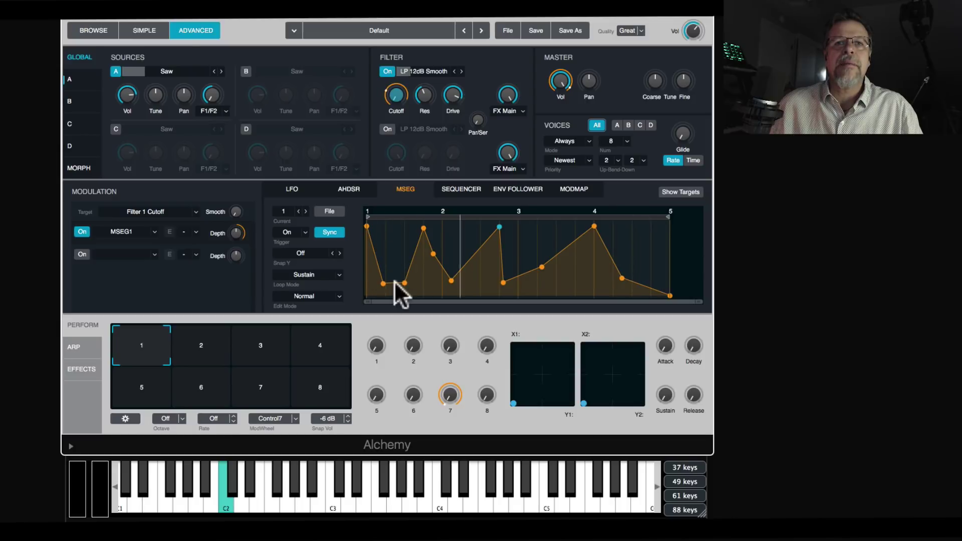
pyautogui.moveTo(404, 282)
pyautogui.mouseDown()
pyautogui.moveTo(380, 280)
pyautogui.moveTo(404, 287)
pyautogui.mouseUp()
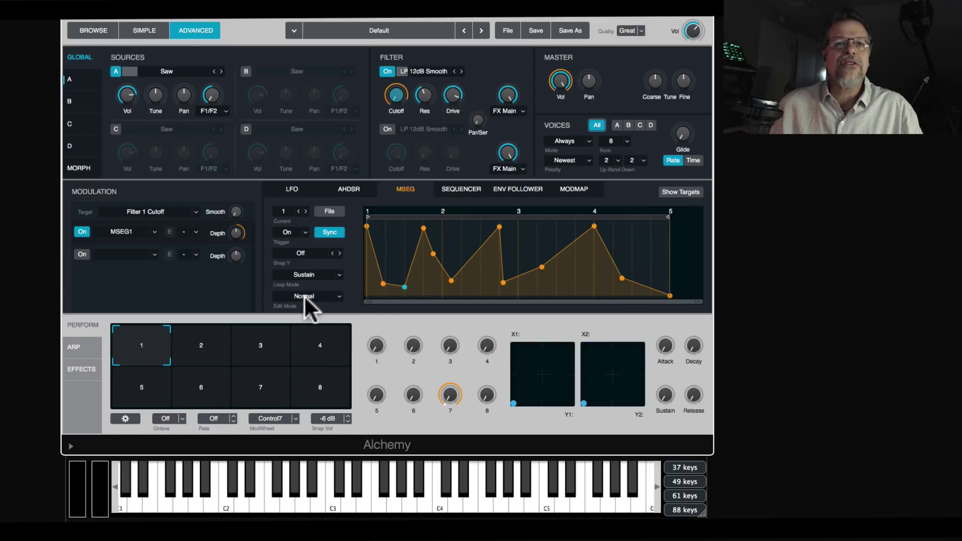
# Use Slide, then Stretch edit mode to compress the MSEG envelope.
pyautogui.click(315, 296)
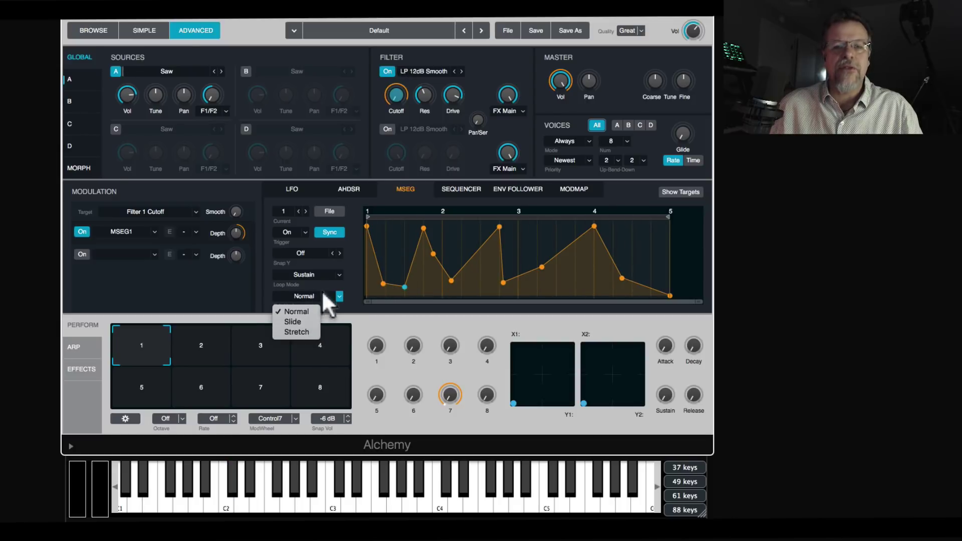
pyautogui.click(302, 321)
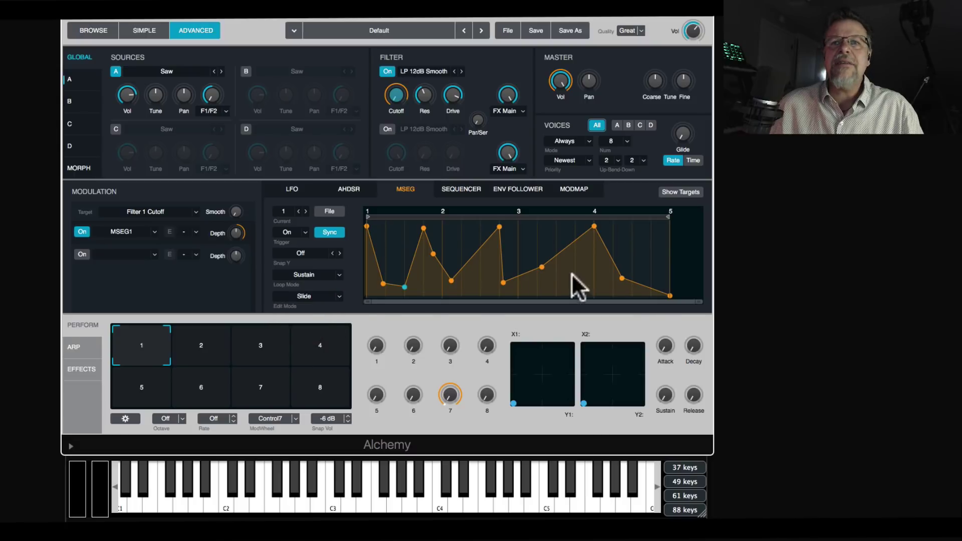
pyautogui.moveTo(621, 278)
pyautogui.mouseDown()
pyautogui.moveTo(553, 274)
pyautogui.moveTo(644, 272)
pyautogui.moveTo(623, 271)
pyautogui.mouseUp()
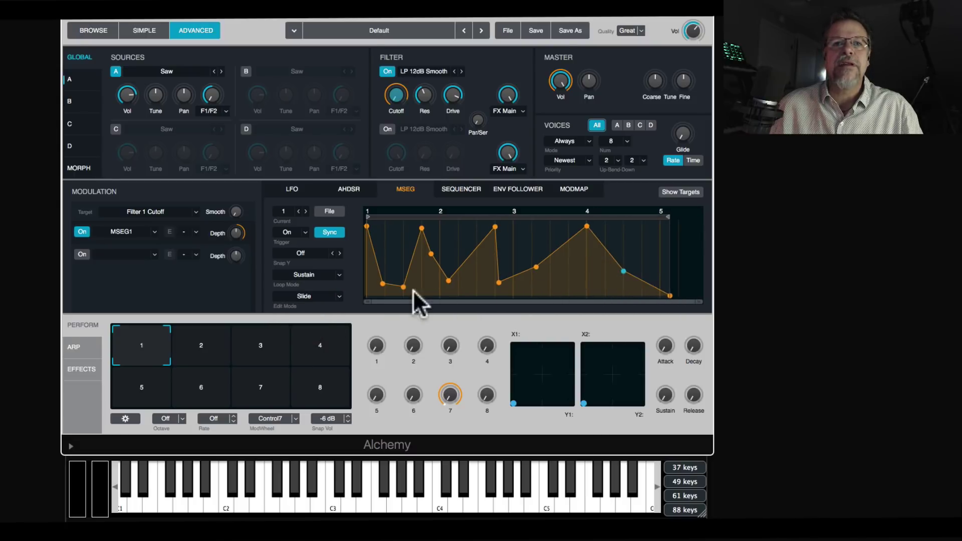
pyautogui.click(311, 296)
pyautogui.click(305, 339)
pyautogui.moveTo(624, 271); pyautogui.dragTo(403, 274)
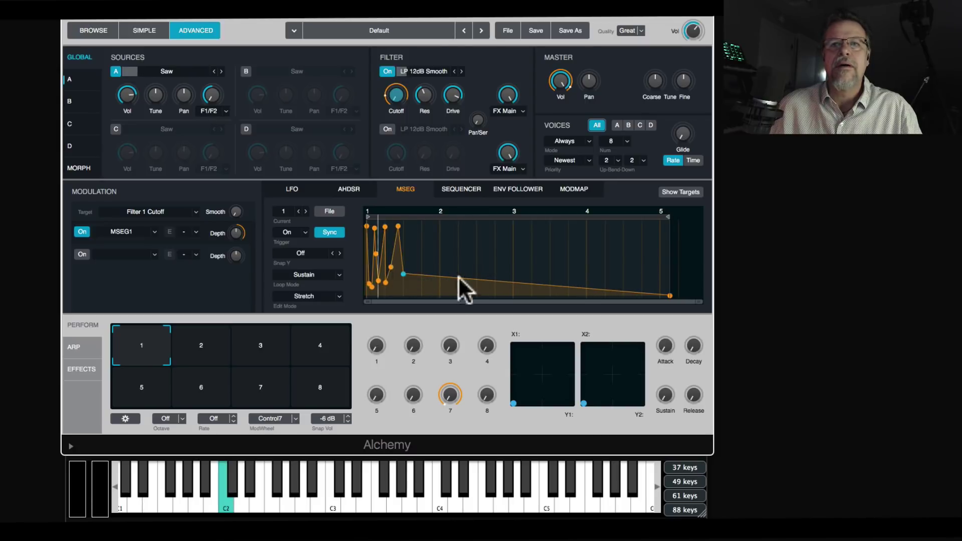
# Pull the loop end marker back to bar 1, select four points, and show the Sequencer.
pyautogui.moveTo(666, 214); pyautogui.dragTo(423, 229)
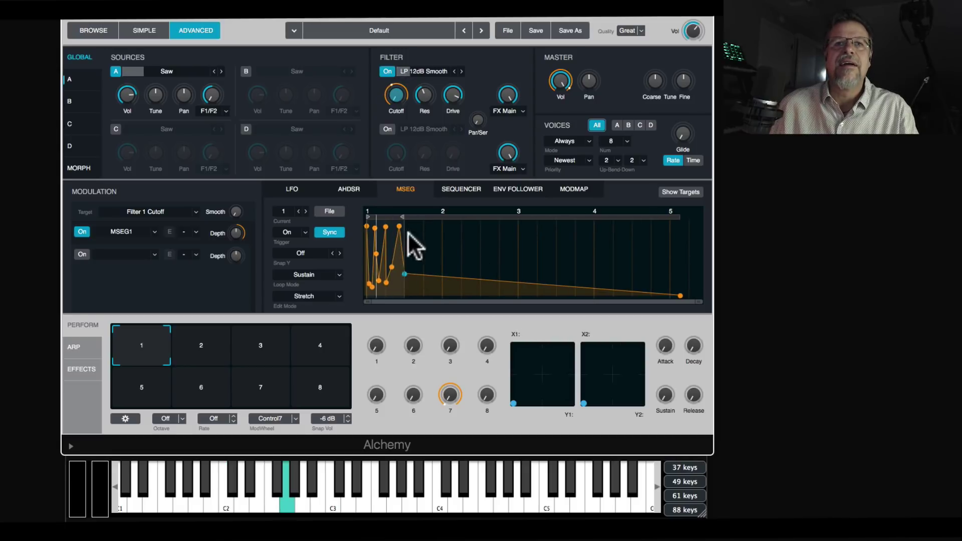
pyautogui.moveTo(389, 214); pyautogui.dragTo(427, 296)
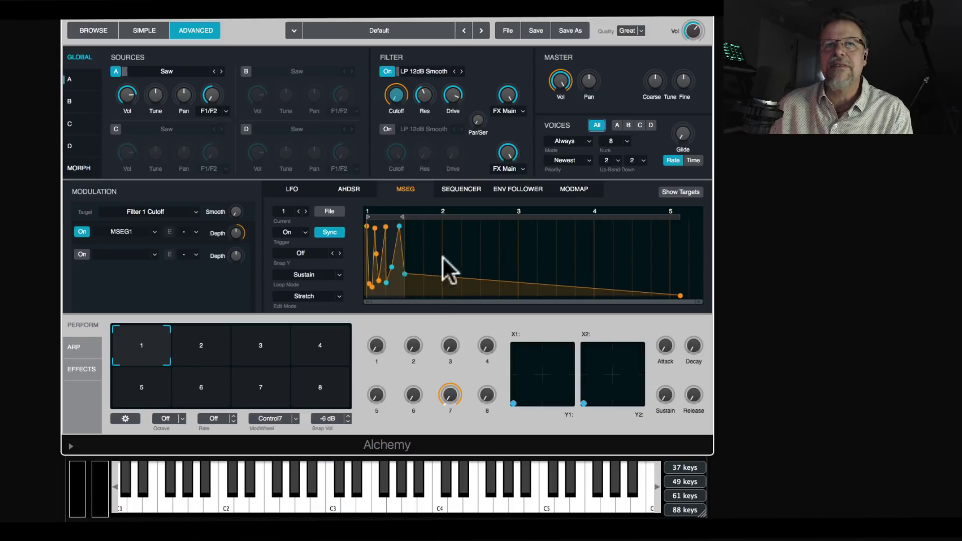
pyautogui.click(464, 189)
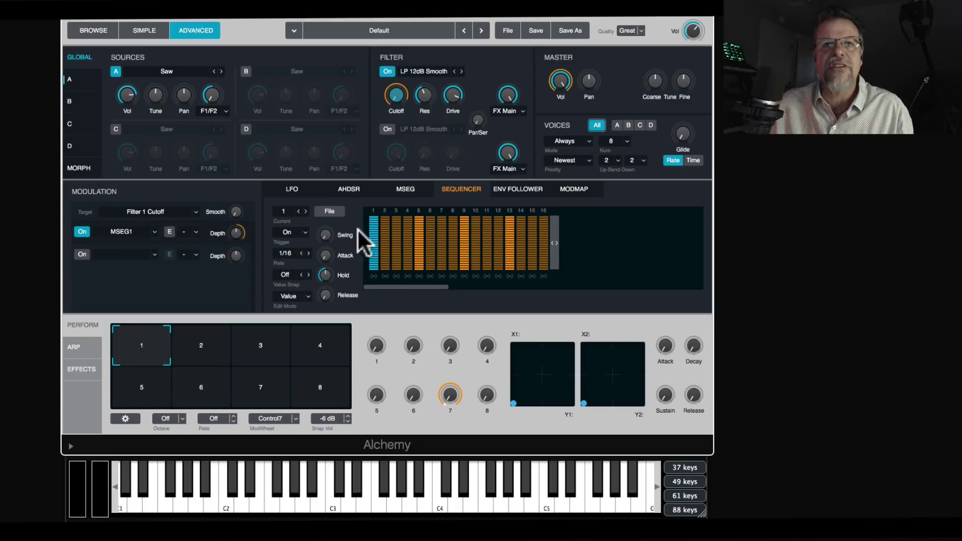
# Lower sequencer steps 6 and 9, then bring up the ModMap curve.
pyautogui.moveTo(423, 243); pyautogui.dragTo(433, 272)
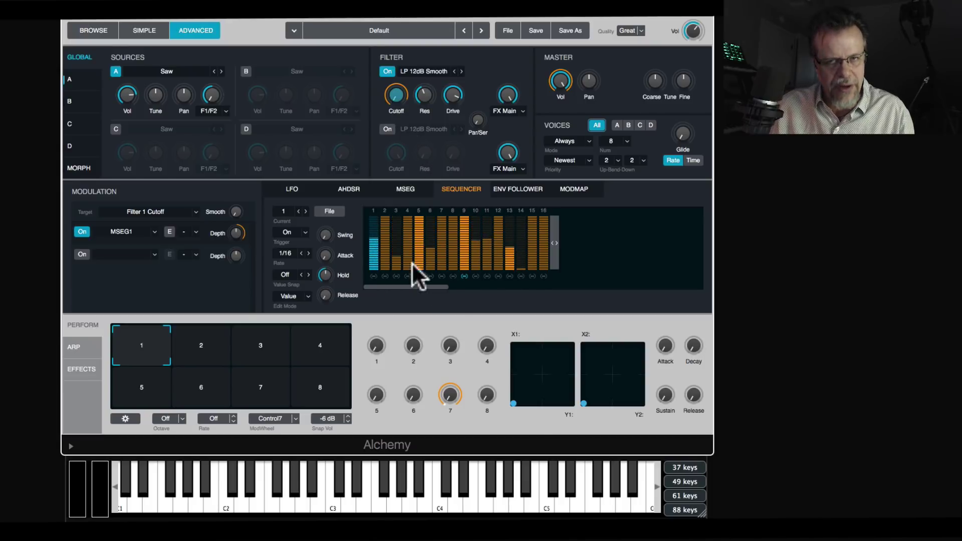
pyautogui.click(464, 268)
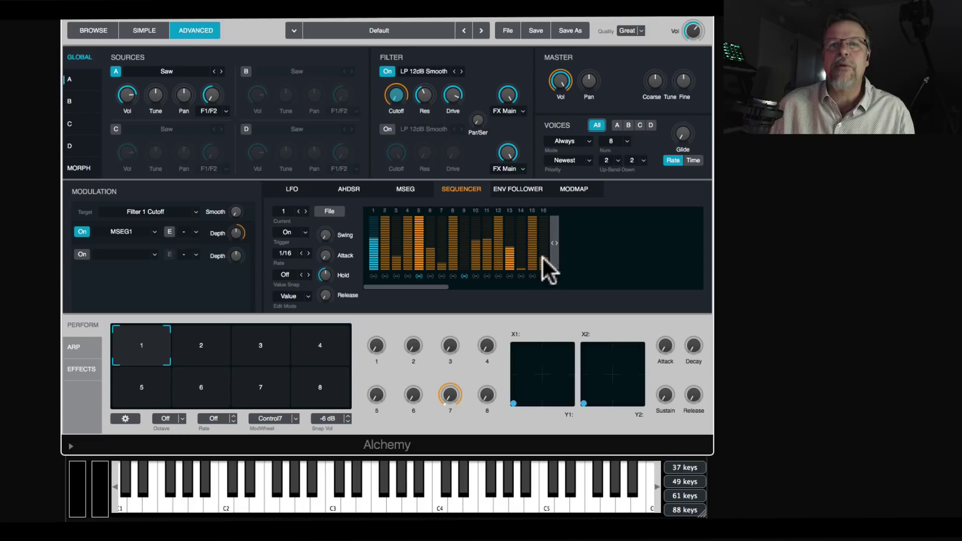
pyautogui.click(573, 190)
# Bend the ModMap curve into an exponential rise and open the preset File menu.
pyautogui.moveTo(552, 262); pyautogui.dragTo(554, 285)
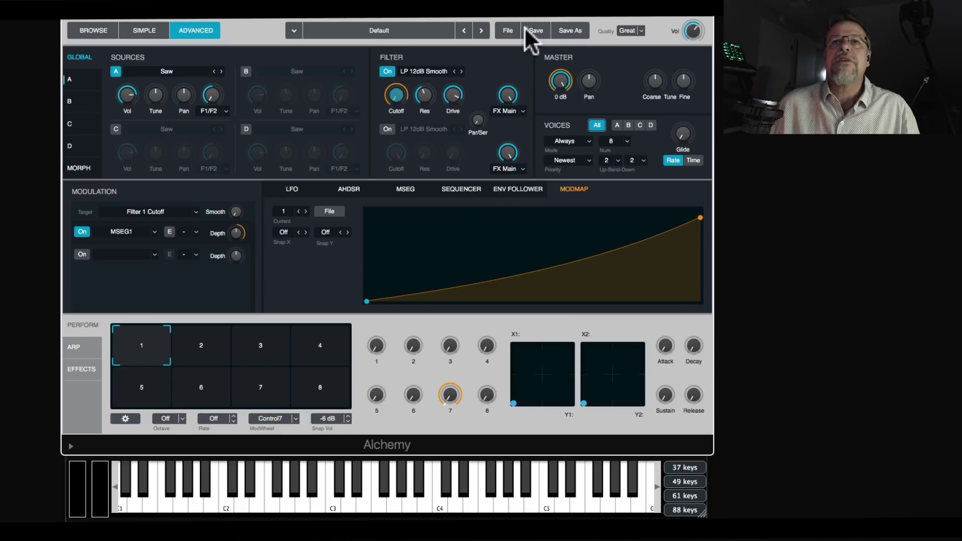
pyautogui.click(507, 31)
pyautogui.click(523, 61)
# Initialize the preset to Default, then set the Filter 1 cutoff to 678 Hz.
pyautogui.click(507, 30)
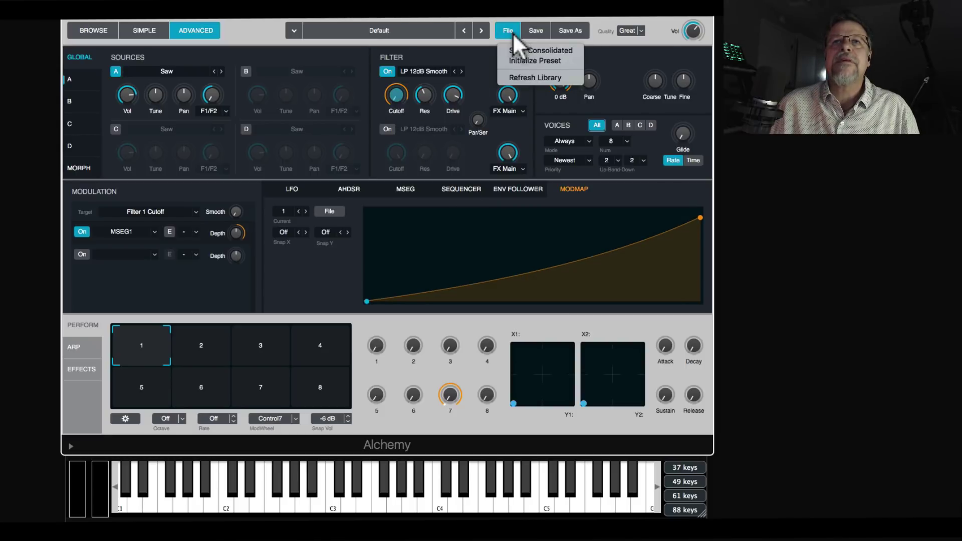
pyautogui.click(516, 60)
pyautogui.moveTo(395, 91); pyautogui.dragTo(393, 163)
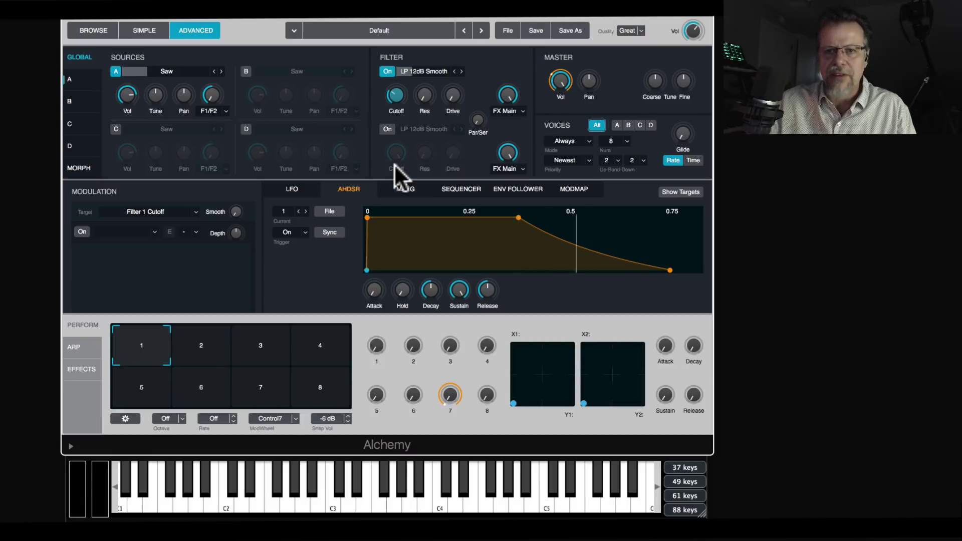
pyautogui.click(410, 93)
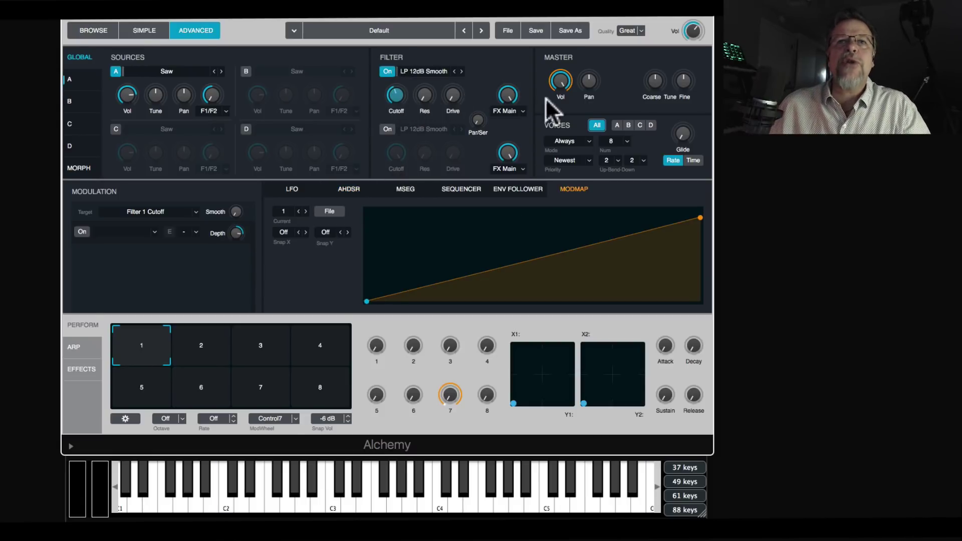
pyautogui.moveTo(396, 105); pyautogui.dragTo(392, 97)
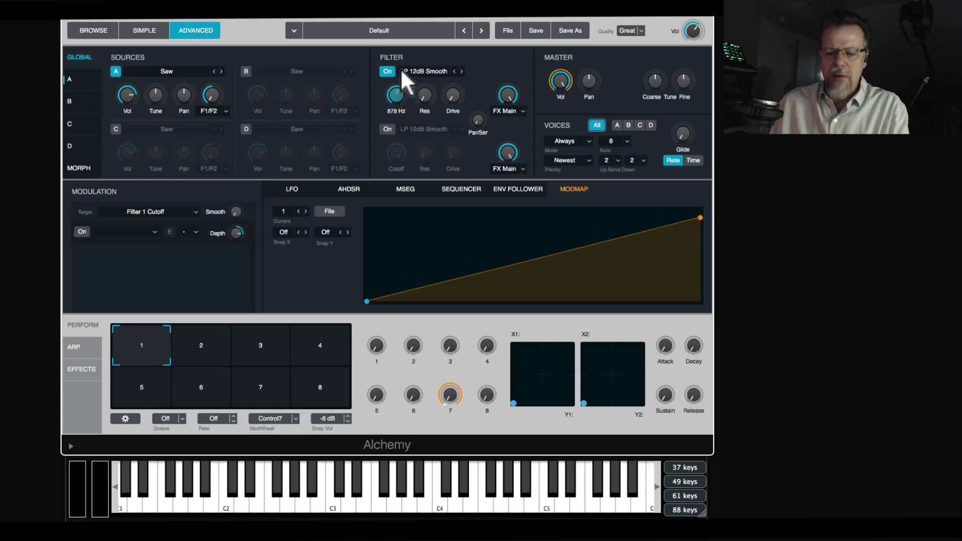
# Add Note Property > KeyFollow and LFO1 (Sine) as Filter 1 Cutoff modulators.
pyautogui.rightClick(394, 94)
pyautogui.moveTo(415, 103)
pyautogui.moveTo(548, 146)
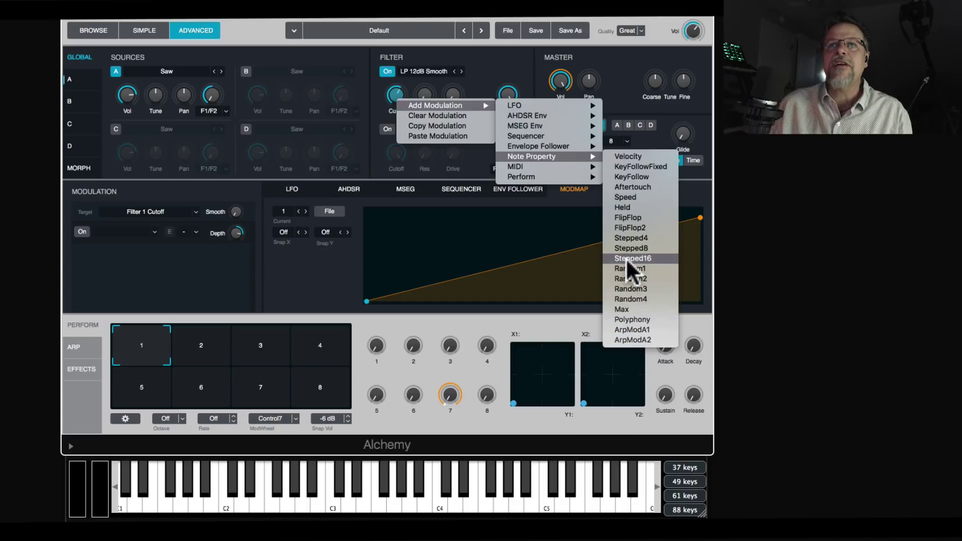
pyautogui.click(630, 177)
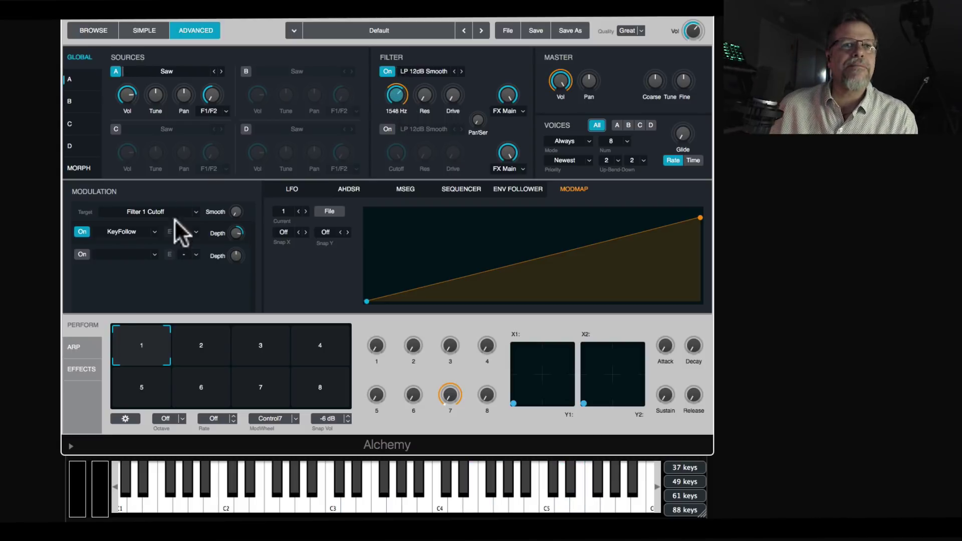
pyautogui.rightClick(401, 88)
pyautogui.moveTo(481, 100)
pyautogui.moveTo(543, 101)
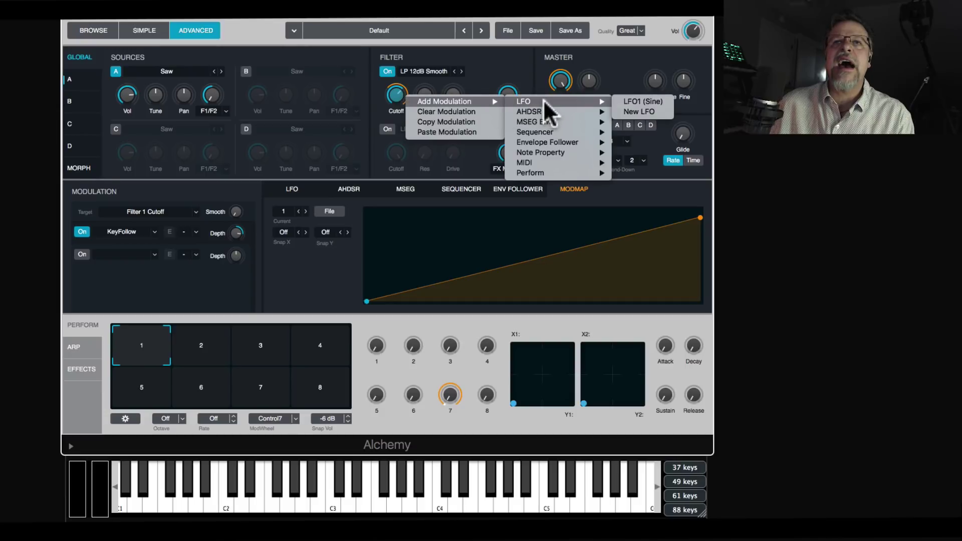
pyautogui.click(640, 100)
# Add an AHDSR envelope and Note Property > Velocity as further Cutoff modulators.
pyautogui.rightClick(398, 96)
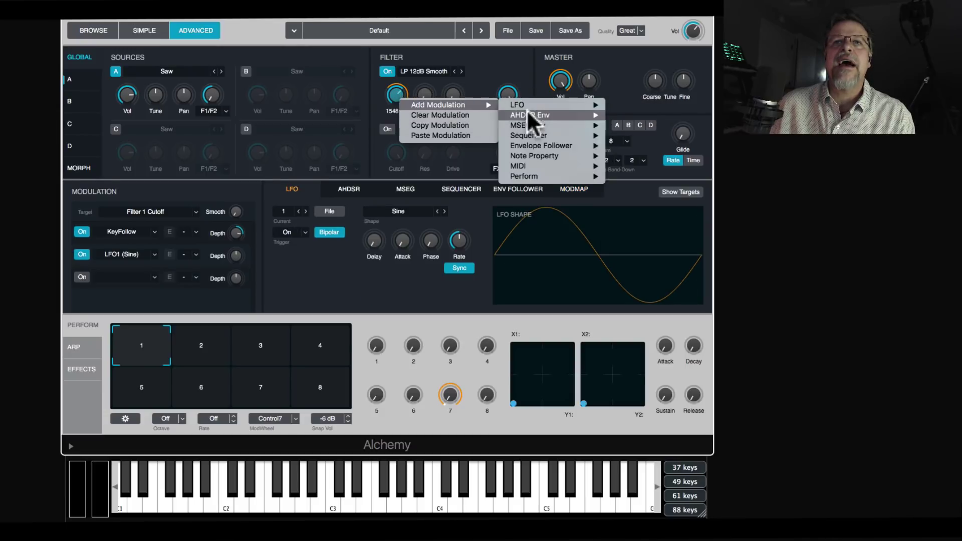
pyautogui.click(441, 119)
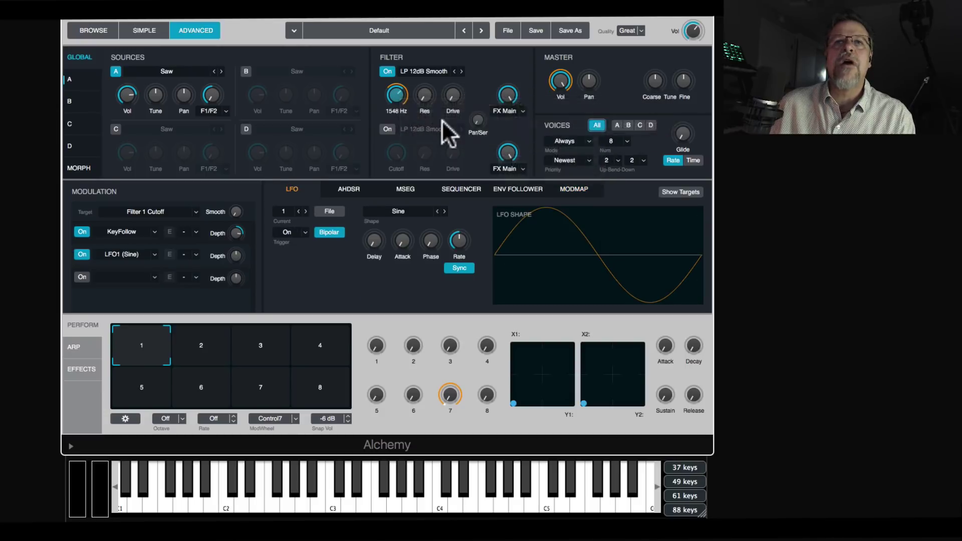
pyautogui.rightClick(393, 93)
pyautogui.moveTo(443, 104)
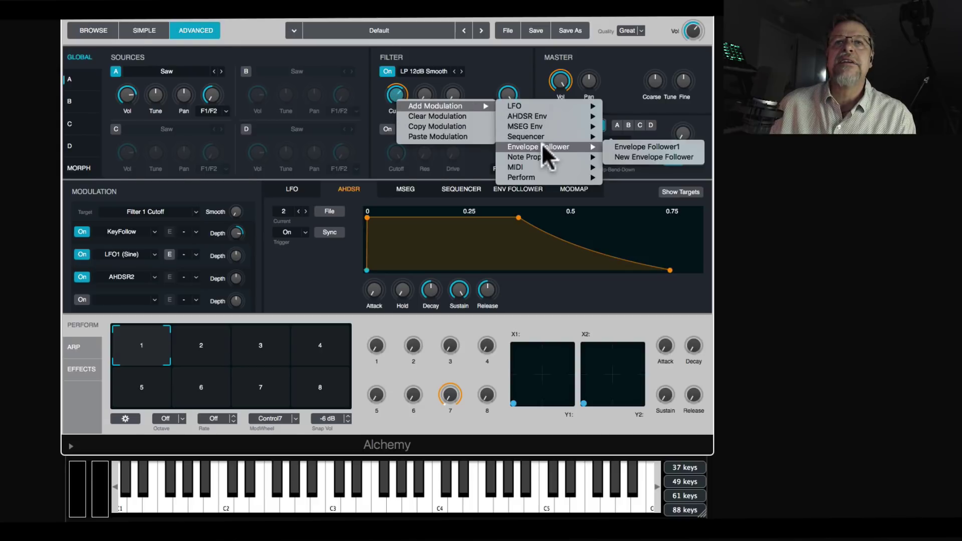
pyautogui.moveTo(534, 157)
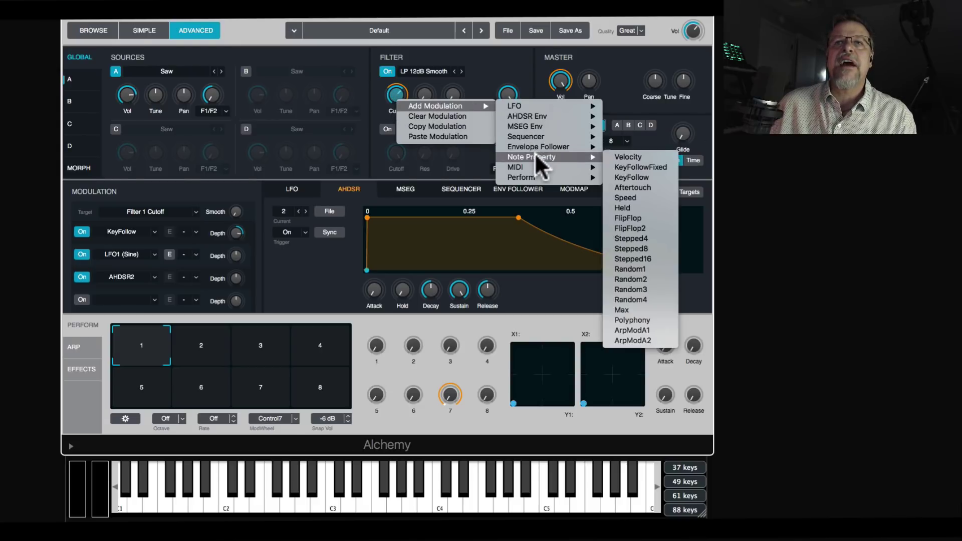
pyautogui.click(646, 157)
pyautogui.scroll(-1, 250, 268)
pyautogui.scroll(1, 258, 307)
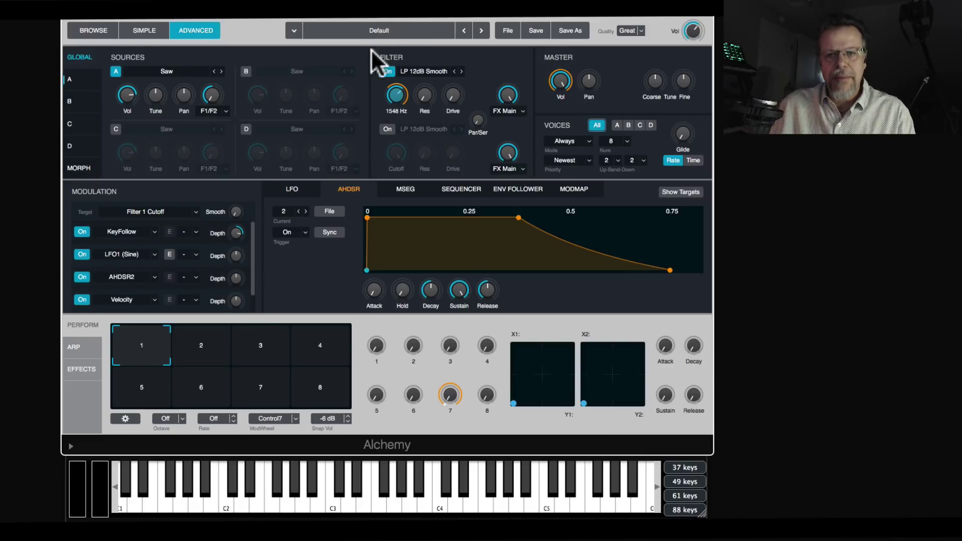
pyautogui.click(380, 31)
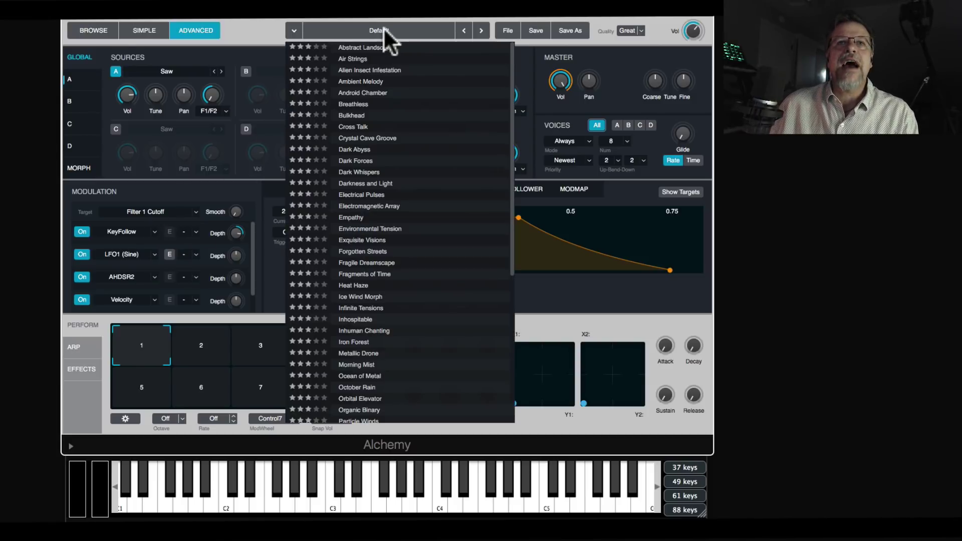
pyautogui.click(363, 171)
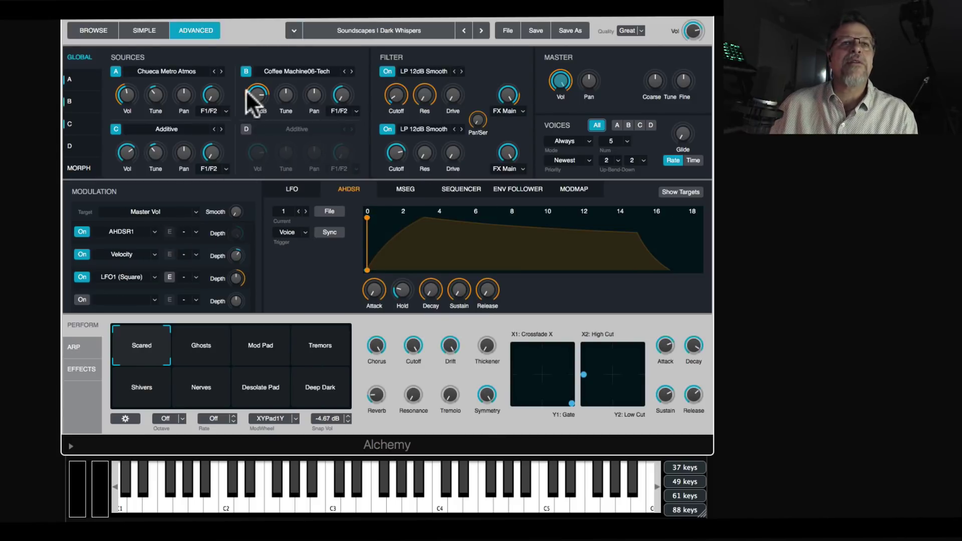
pyautogui.click(148, 207)
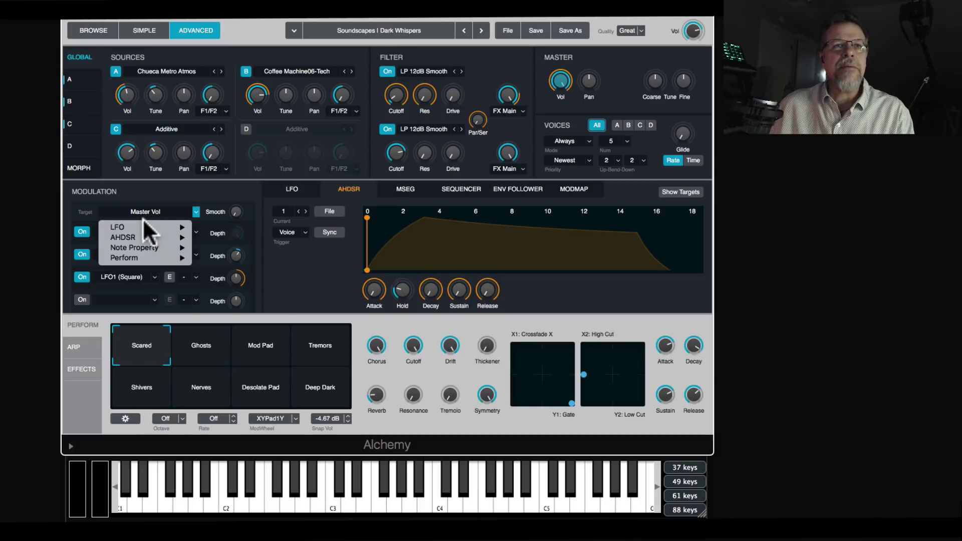
pyautogui.moveTo(143, 223)
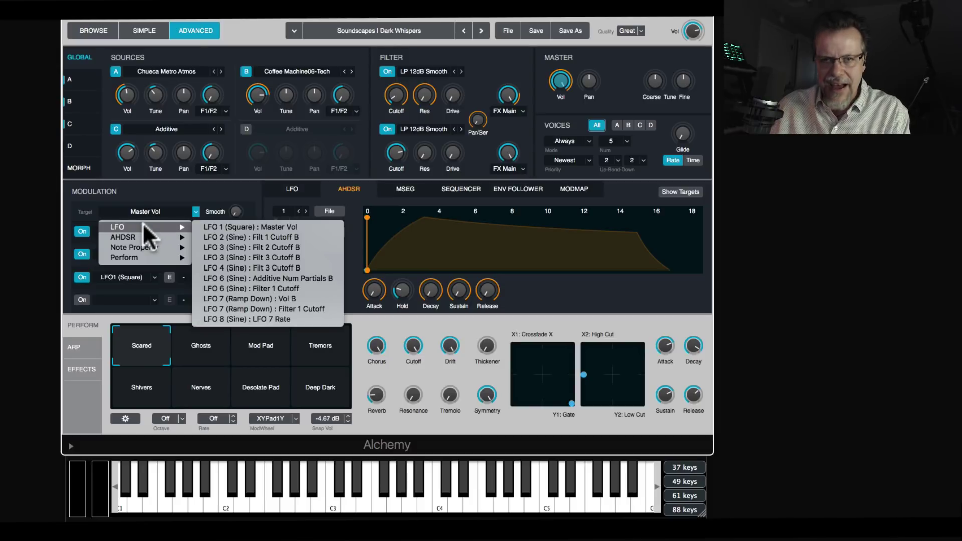
pyautogui.moveTo(154, 243)
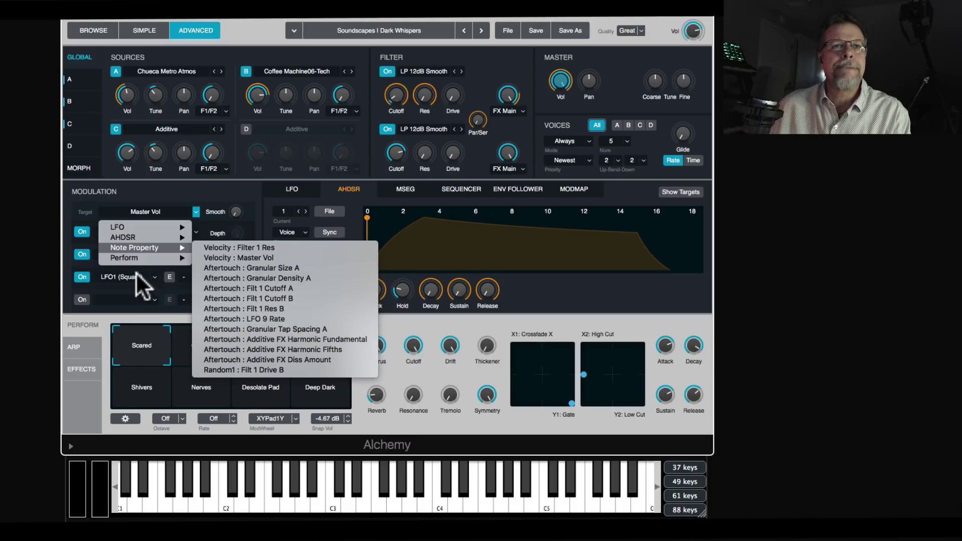
pyautogui.moveTo(137, 258)
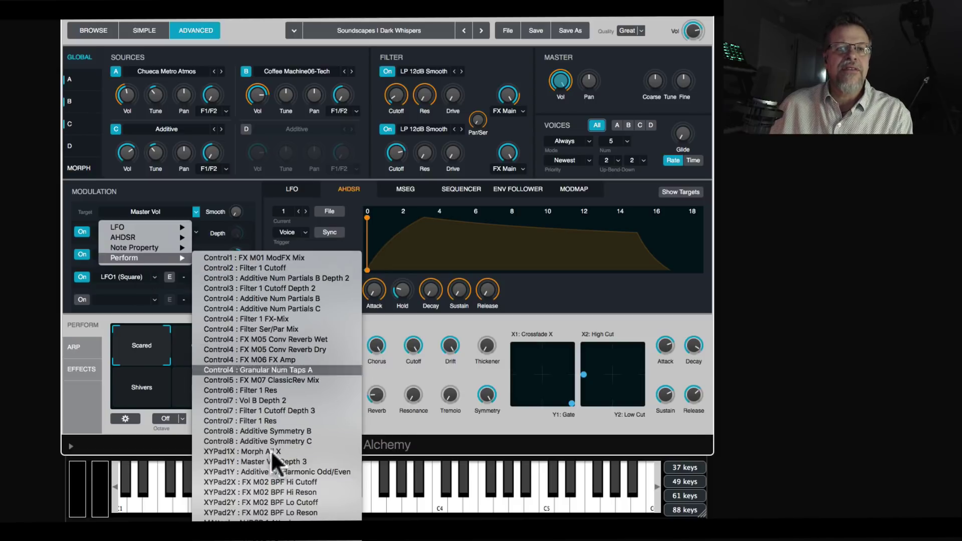
pyautogui.click(485, 31)
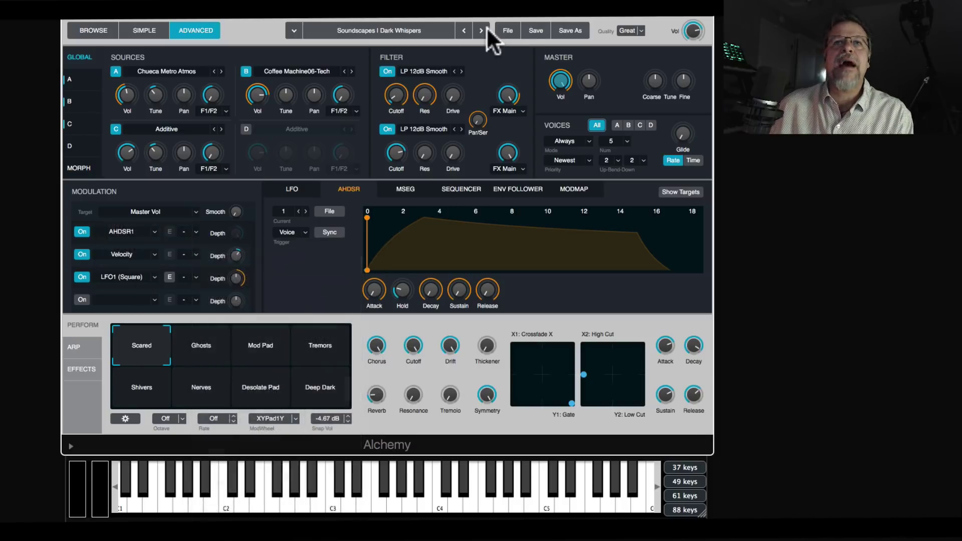
pyautogui.click(484, 29)
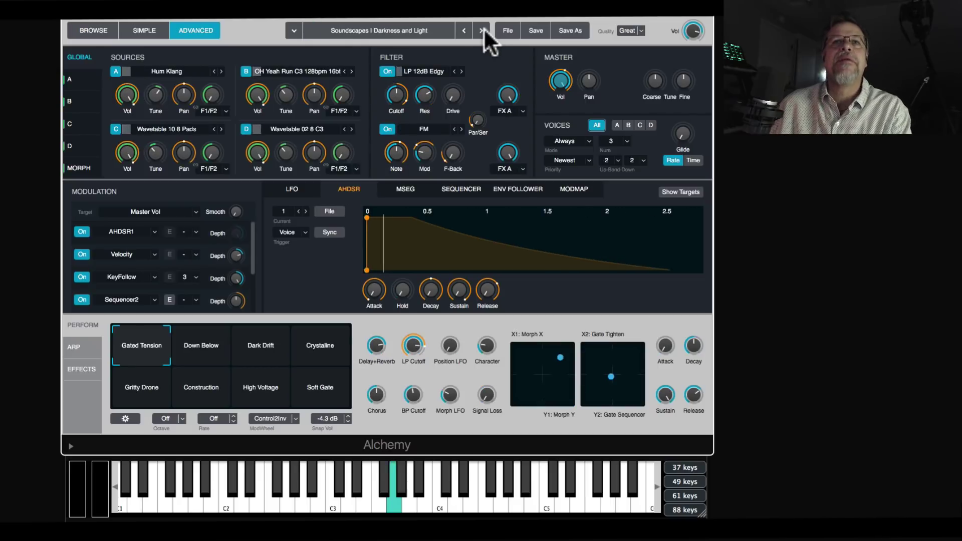
pyautogui.click(160, 212)
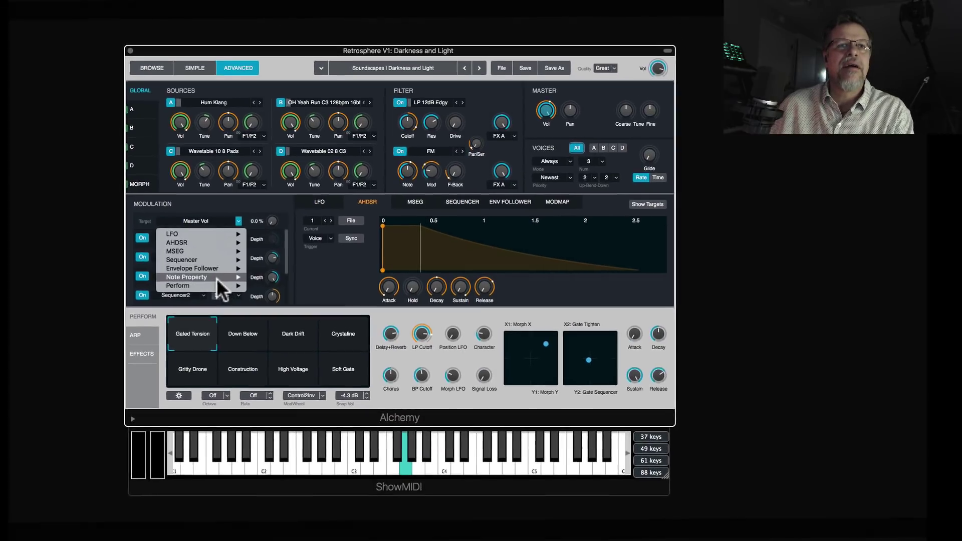
pyautogui.moveTo(221, 286)
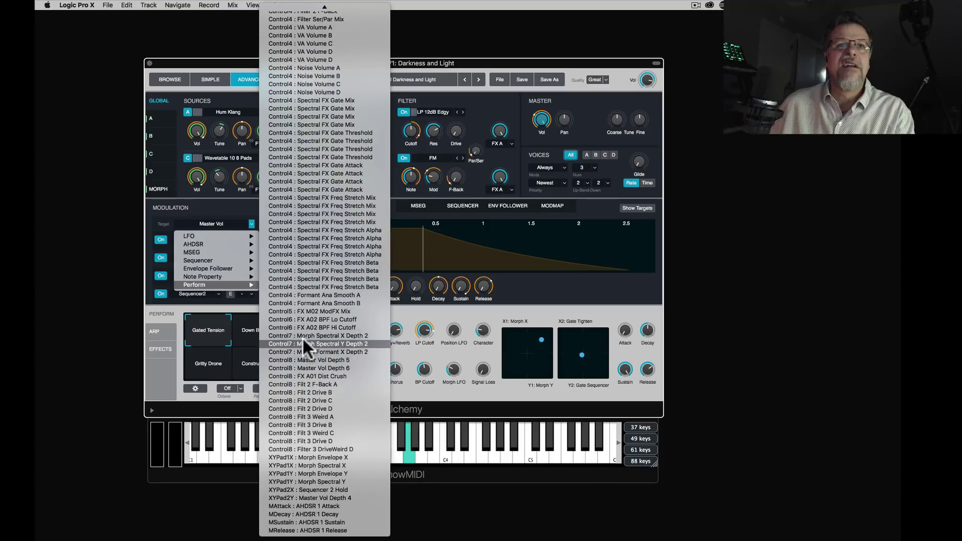
pyautogui.scroll(5, 332, 125)
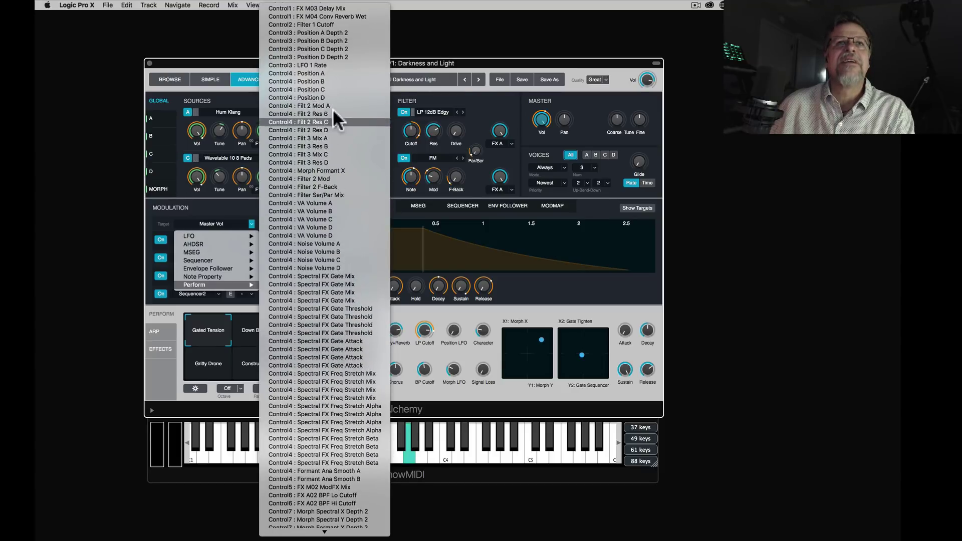
# Audition the Down Below, Dark Drift and Crystaline snapshots, then view the Effects page.
pyautogui.click(282, 332)
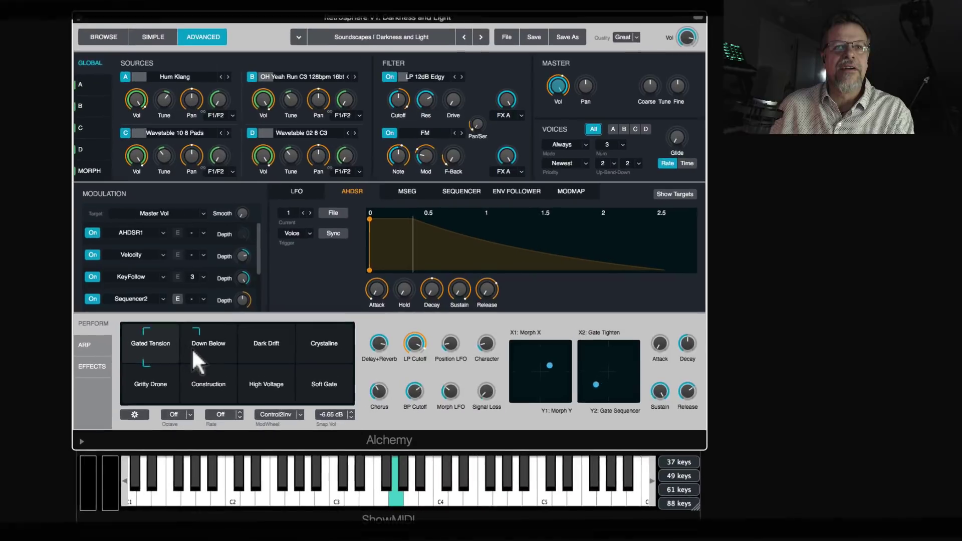
pyautogui.click(255, 340)
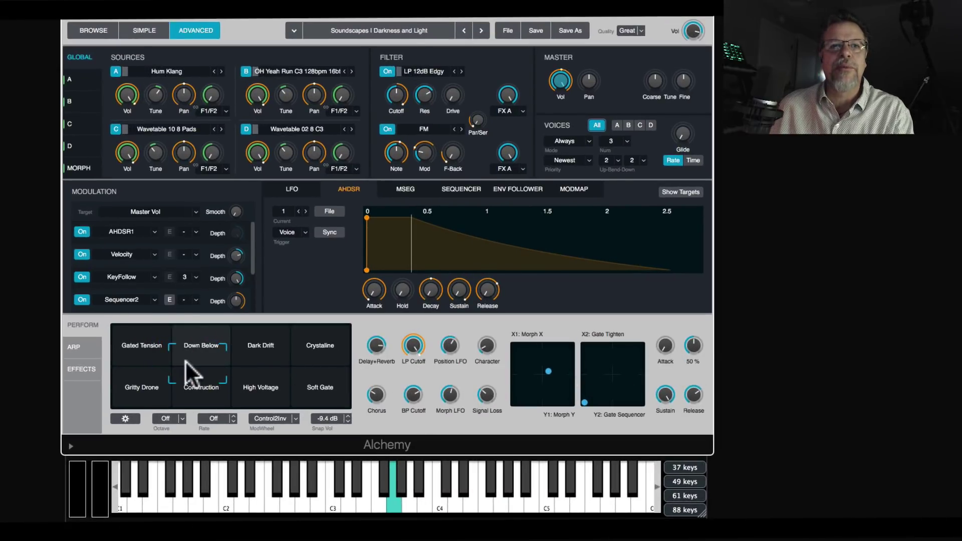
pyautogui.click(246, 353)
pyautogui.moveTo(281, 351); pyautogui.dragTo(119, 329)
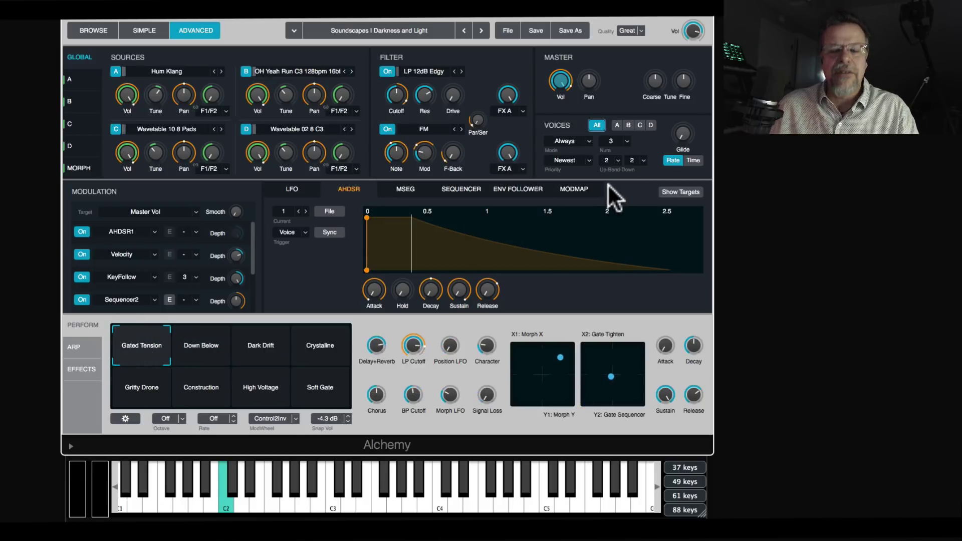
pyautogui.click(81, 369)
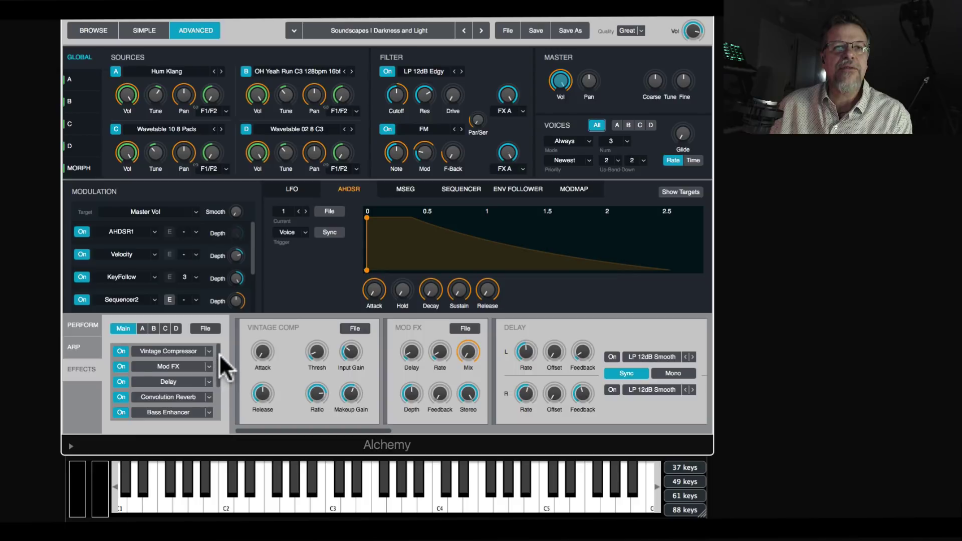
# Browse the effects for sources A and B, then return to the Main chain.
pyautogui.click(143, 328)
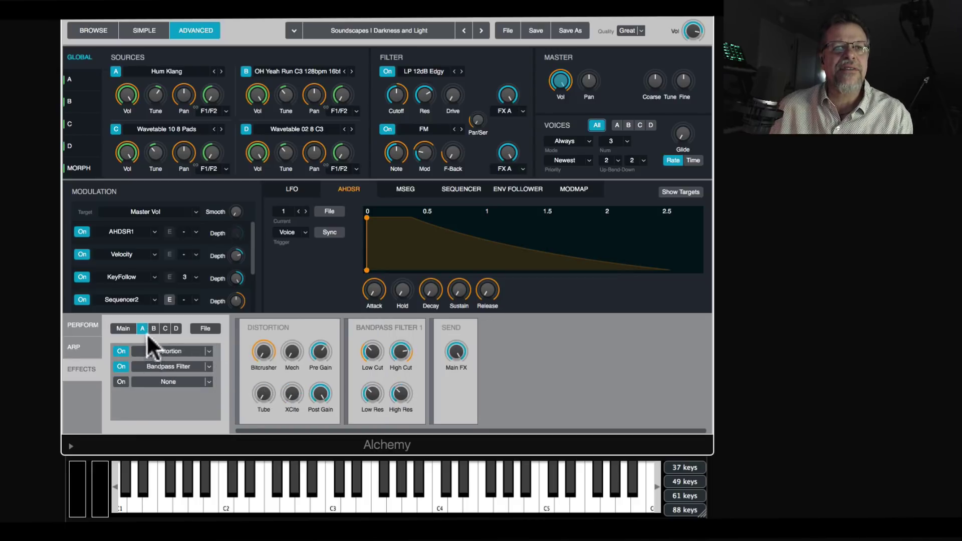
pyautogui.click(153, 328)
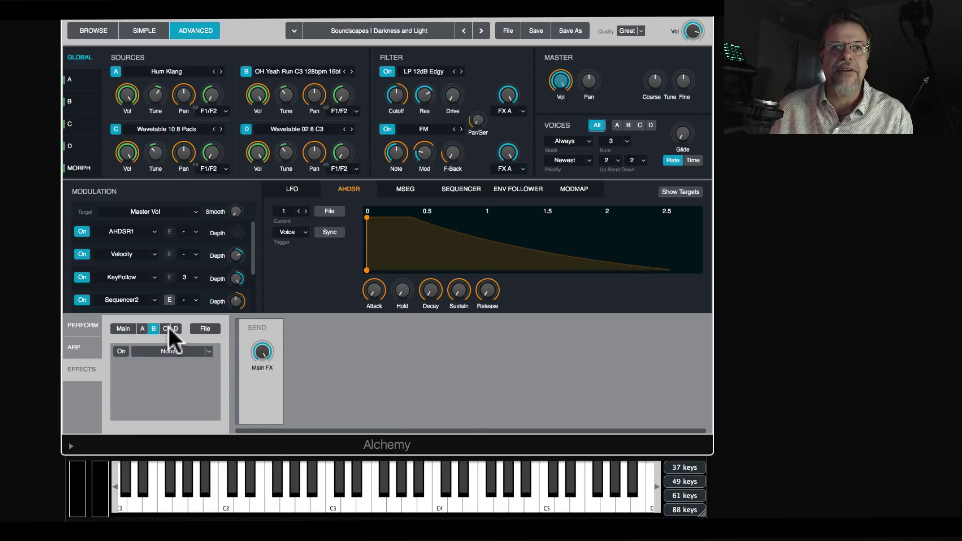
pyautogui.click(142, 328)
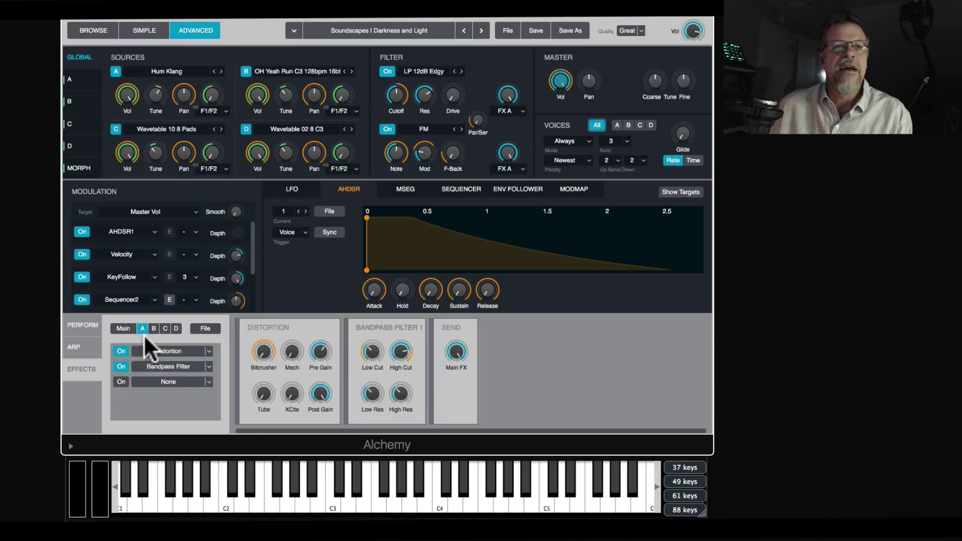
pyautogui.click(123, 328)
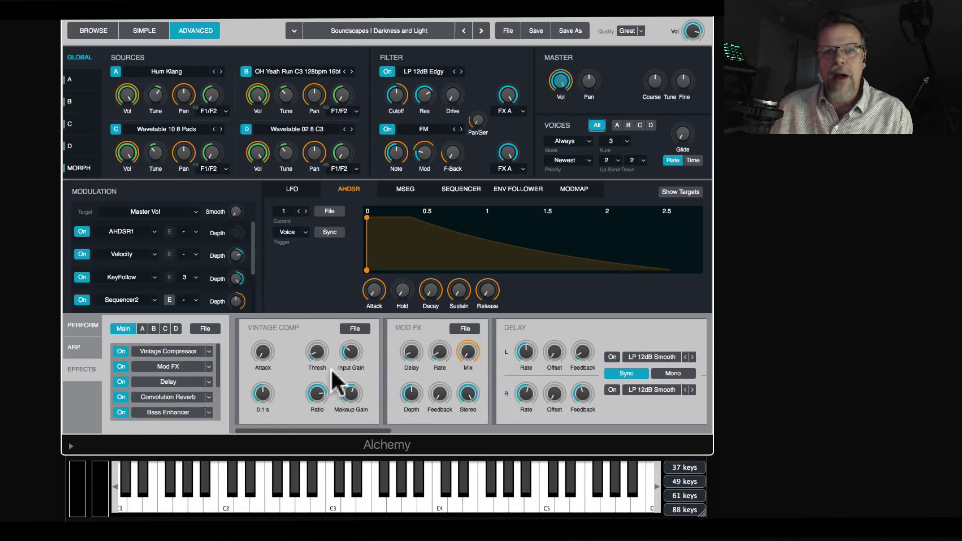
# Morph across the Perform snapshots, return to Gated Tension, and show the Arp page.
pyautogui.click(78, 323)
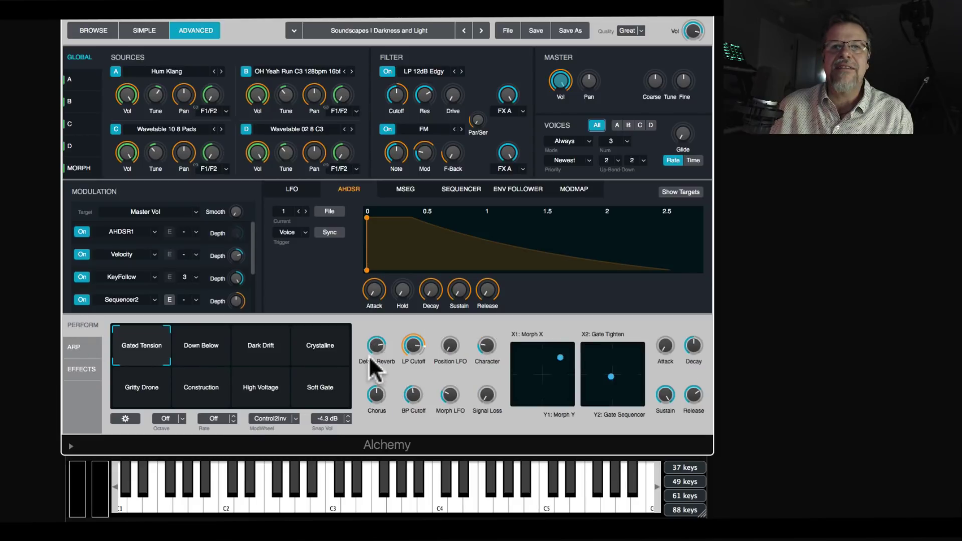
pyautogui.moveTo(154, 350)
pyautogui.mouseDown()
pyautogui.moveTo(278, 371)
pyautogui.moveTo(64, 343)
pyautogui.mouseUp()
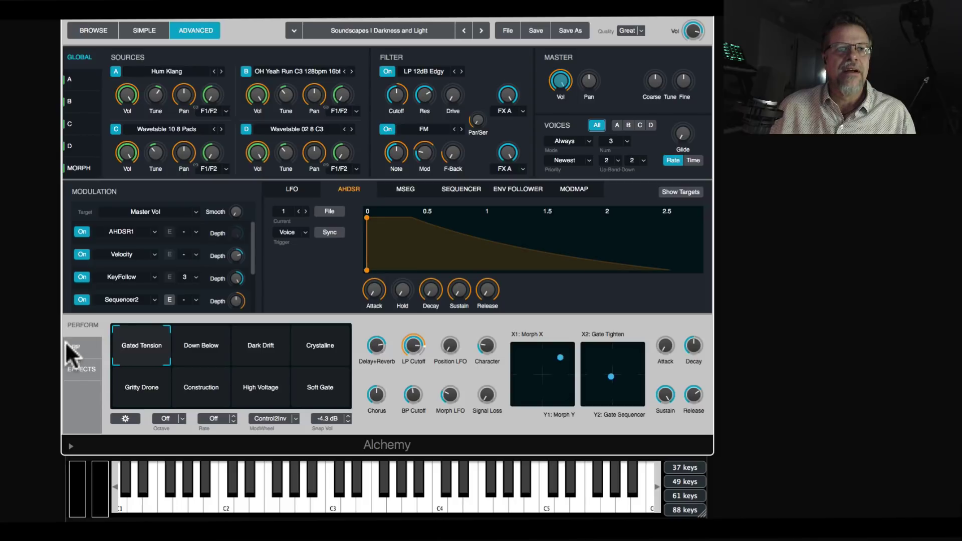
pyautogui.click(80, 371)
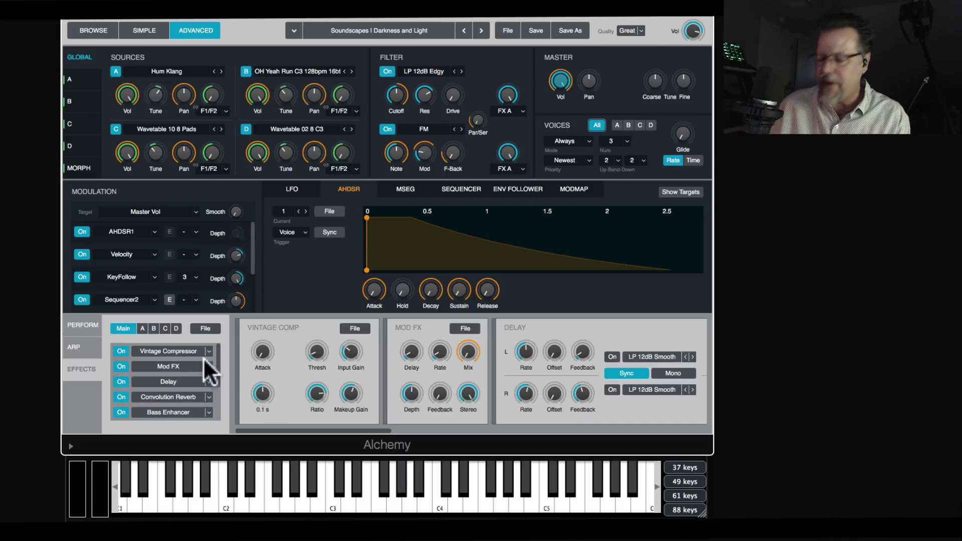
pyautogui.click(76, 347)
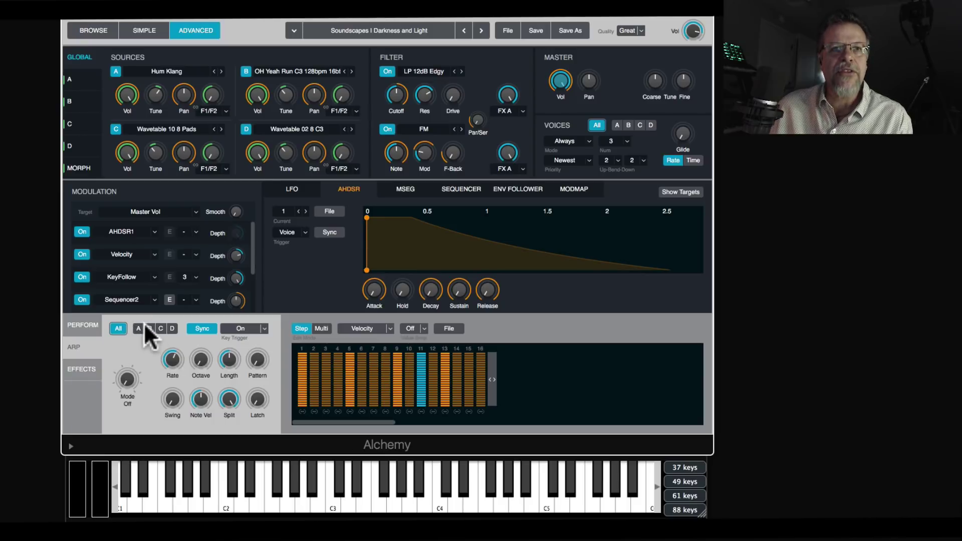
# Set the arpeggiator source to D and glance through the preset dropdown.
pyautogui.click(164, 328)
pyautogui.click(172, 328)
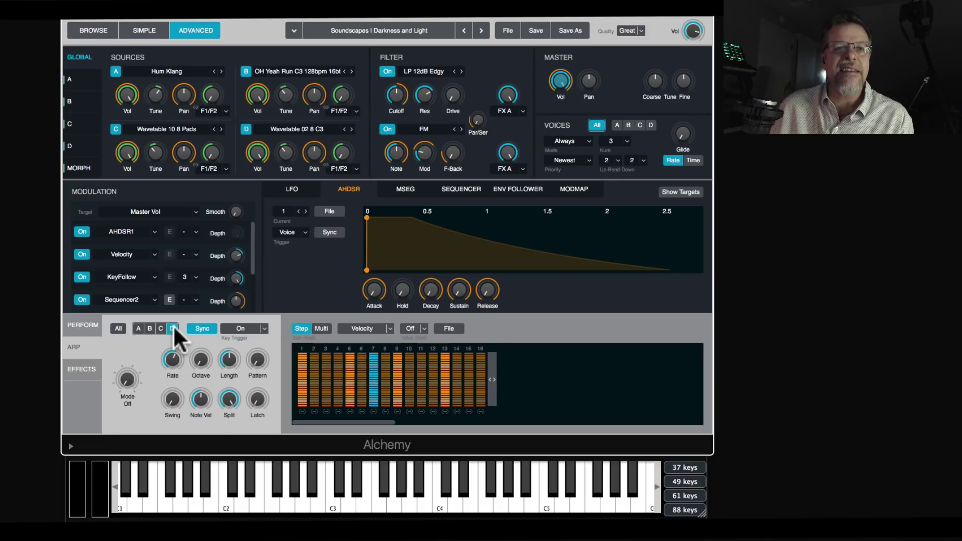
pyautogui.click(378, 31)
pyautogui.scroll(-10, 371, 344)
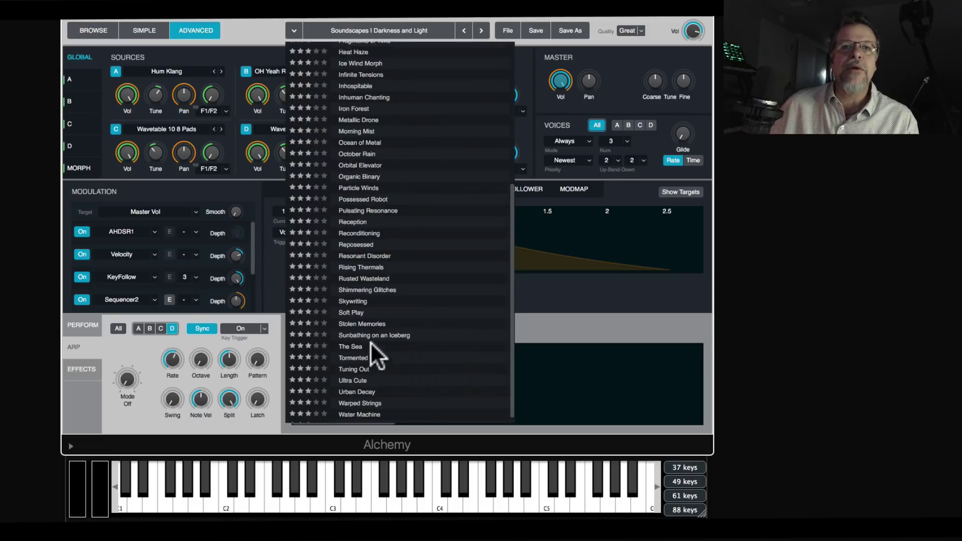
pyautogui.scroll(10, 371, 311)
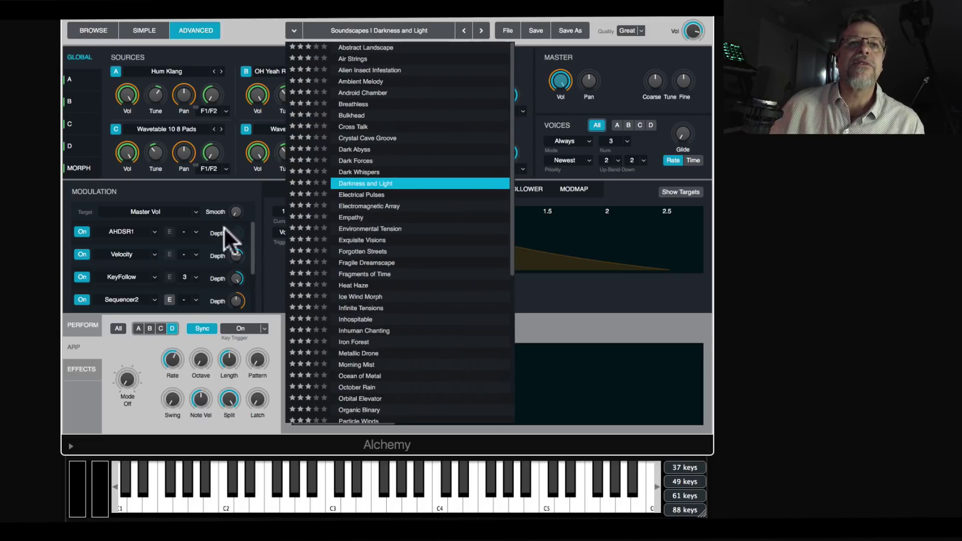
pyautogui.click(91, 29)
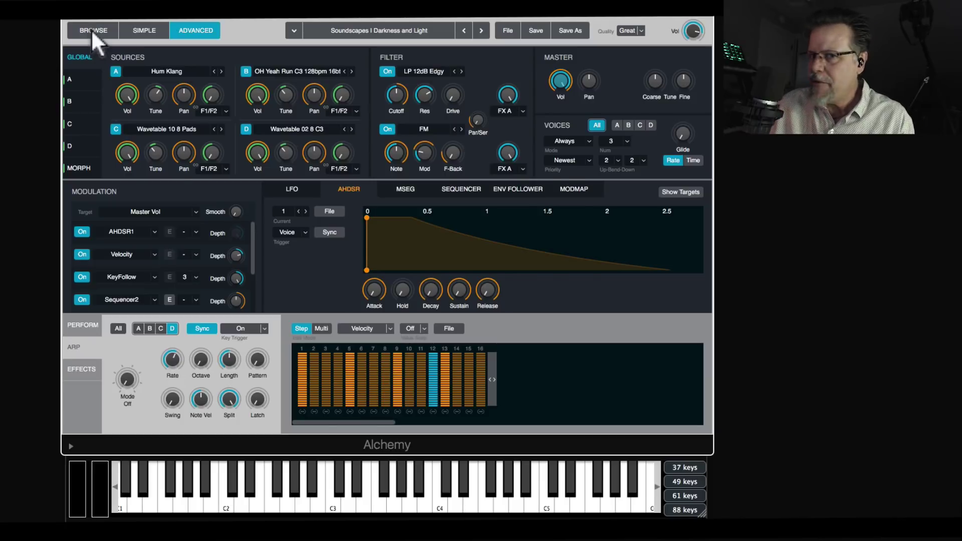
# Open the preset browser and list all 3555 presets under Category All.
pyautogui.click(91, 29)
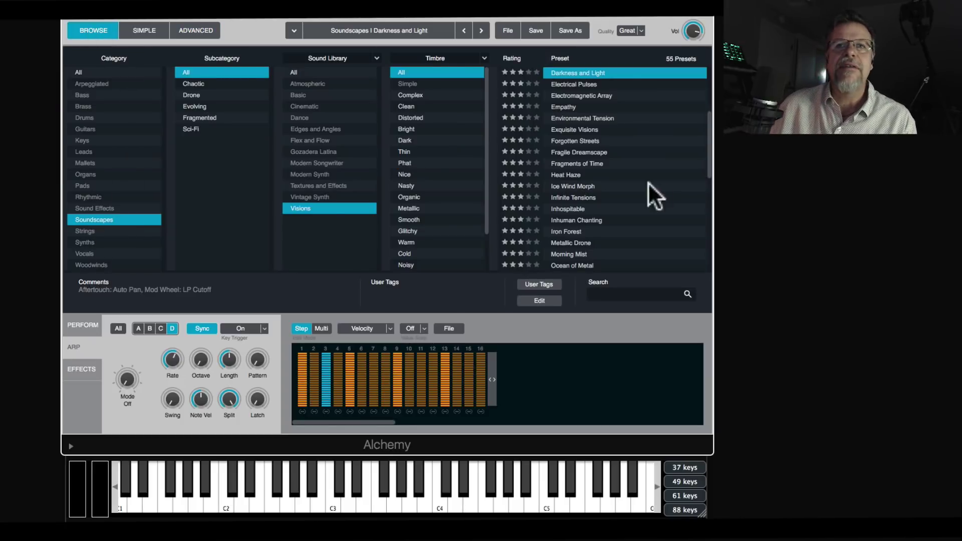
pyautogui.click(371, 31)
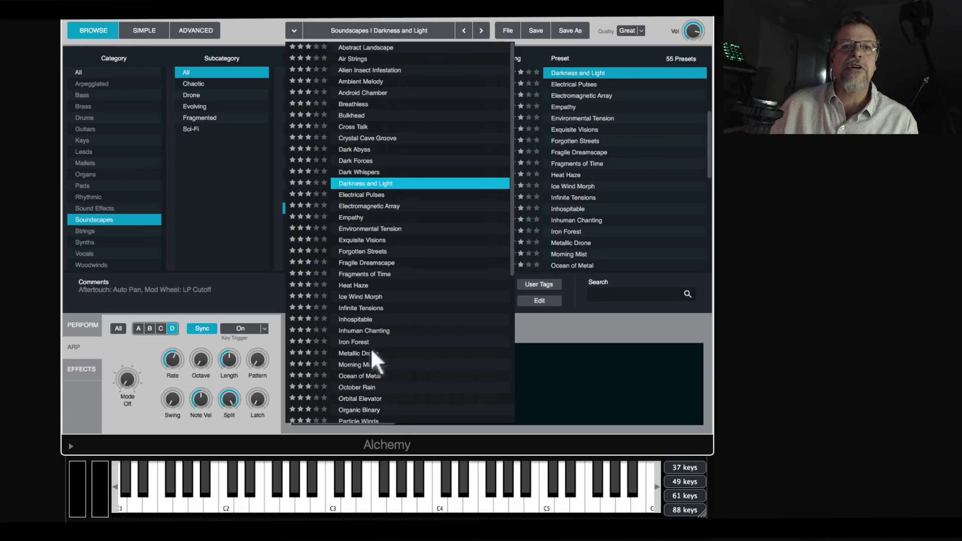
pyautogui.click(92, 70)
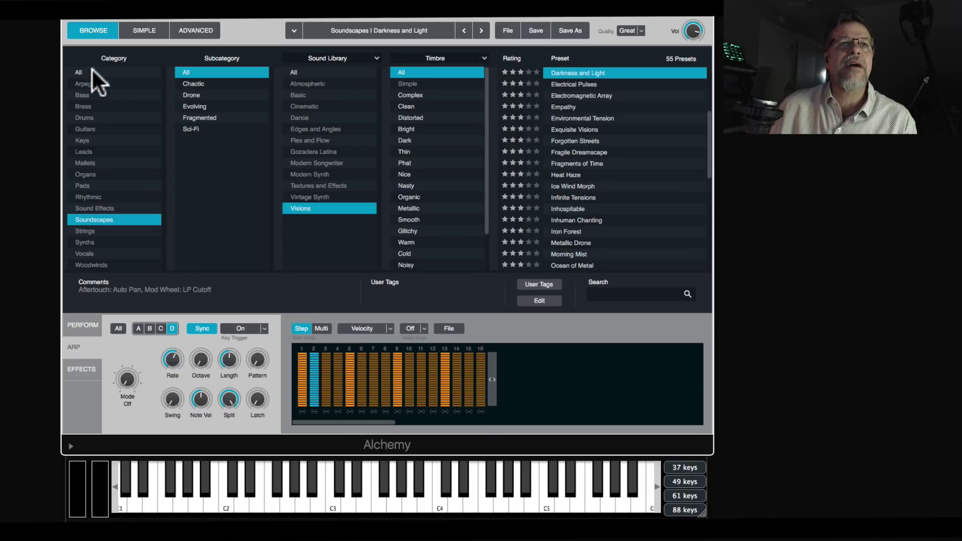
pyautogui.click(91, 70)
pyautogui.scroll(-2, 655, 204)
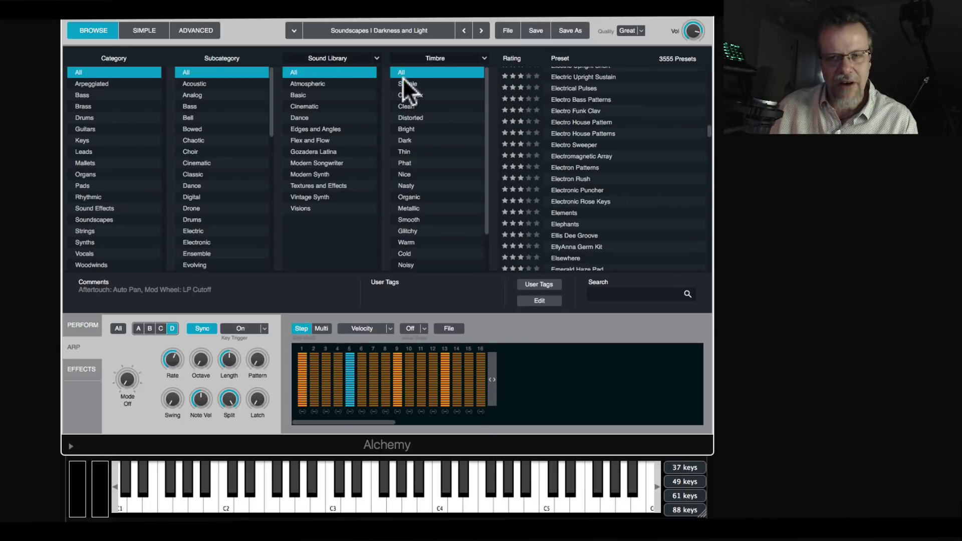
# Load Electro House Patterns, then the MMDR-zBPM-A Forest Gnome Dancing JL preset.
pyautogui.click(704, 133)
pyautogui.moveTo(708, 133); pyautogui.dragTo(705, 179)
pyautogui.click(570, 188)
pyautogui.scroll(-5, 570, 187)
pyautogui.scroll(-10, 570, 187)
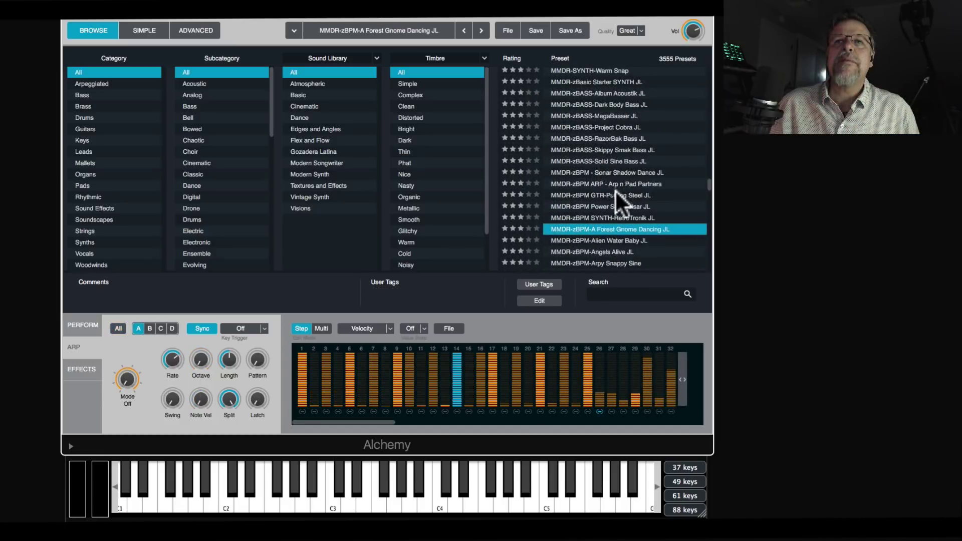
# Load MMDR-zBPM ARP - Arp n Pad Partners and view its Starter and EPIC snapshots.
pyautogui.click(621, 183)
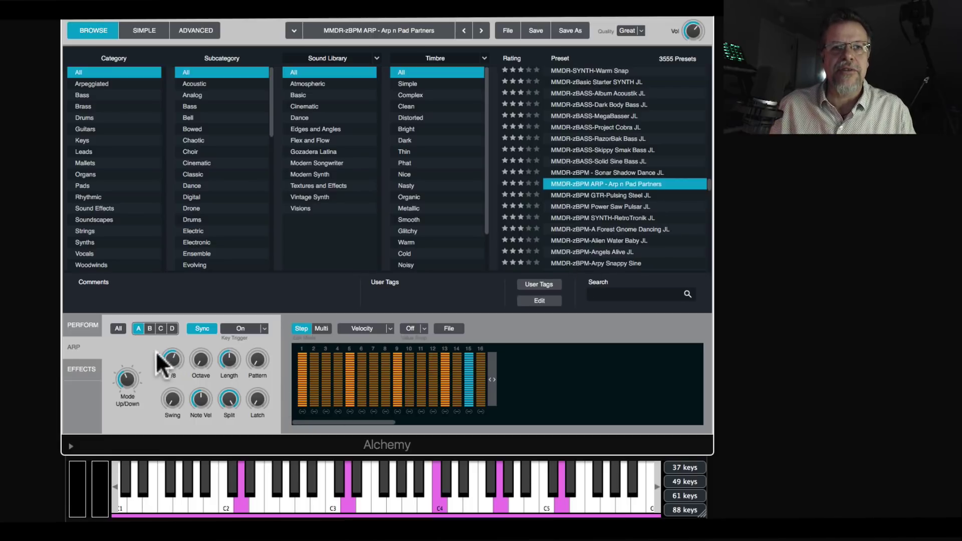
pyautogui.click(84, 326)
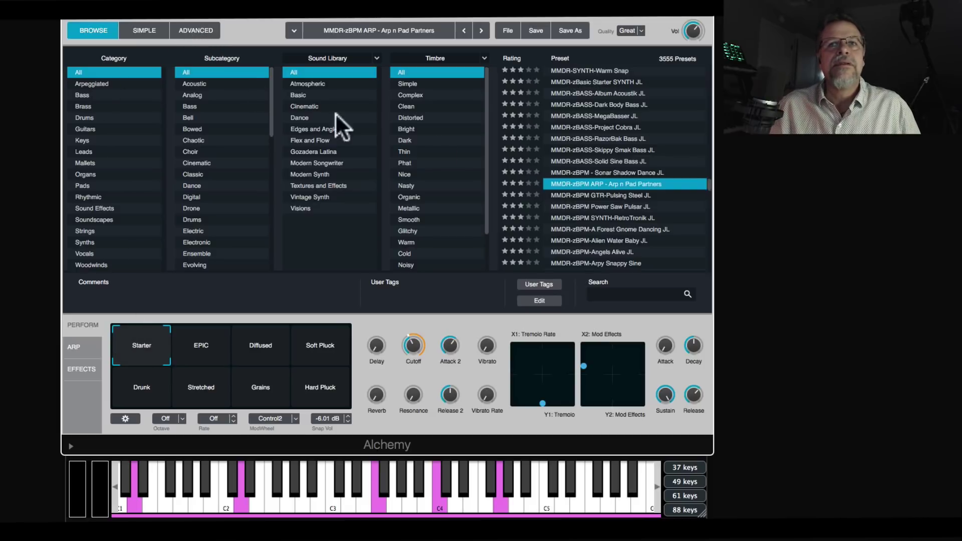
pyautogui.scroll(-5, 621, 180)
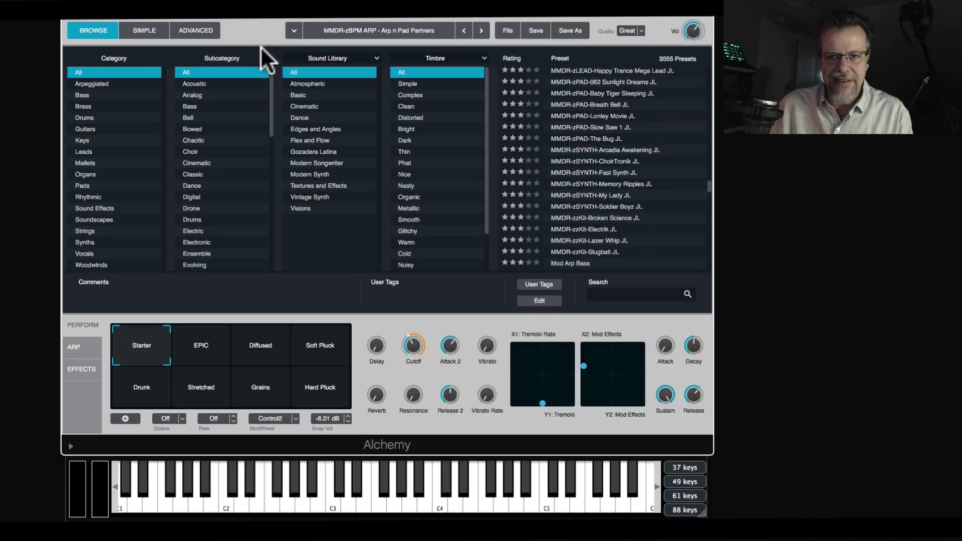
pyautogui.scroll(5, 581, 182)
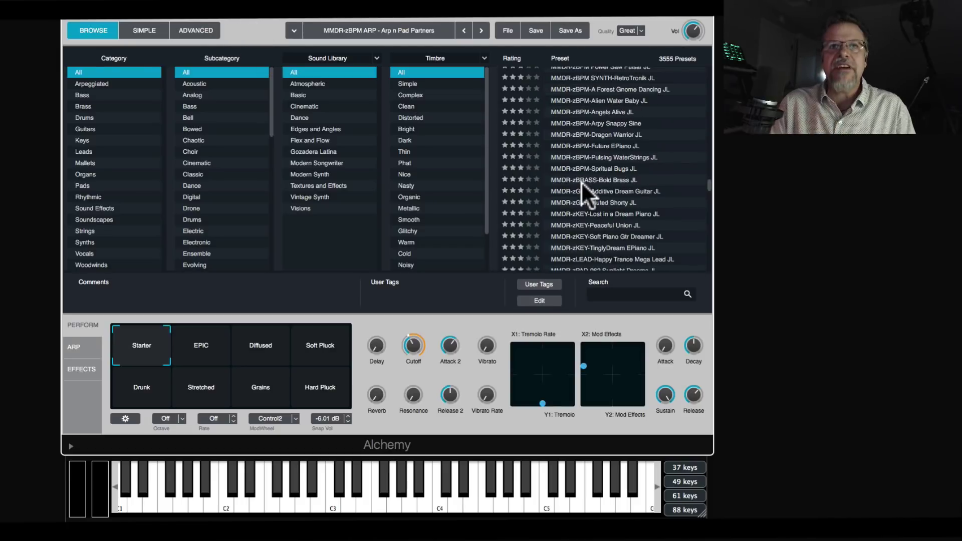